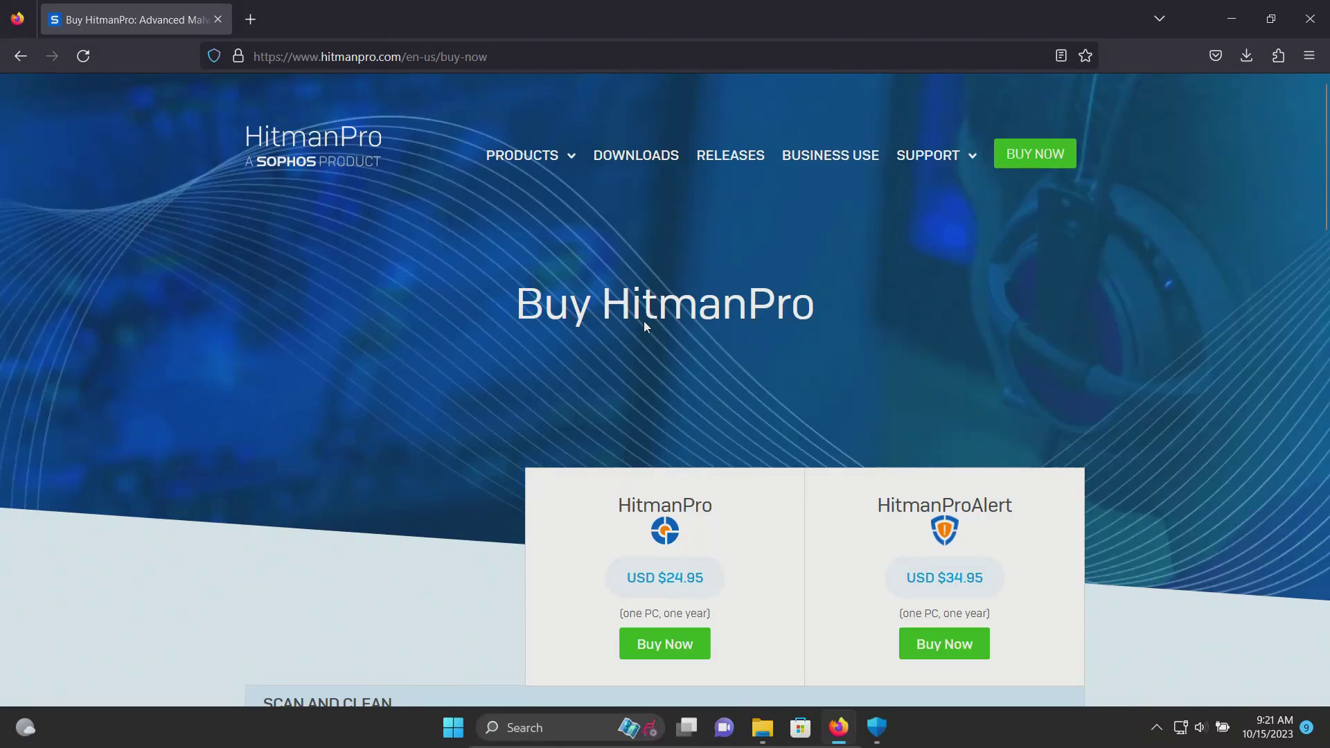
- Scroll the buy page down to the HitmanPro vs HitmanPro.Alert comparison table and clear the stray selection
{"action": "scroll", "coordinate": [714, 350], "scroll_direction": "down", "scroll_amount": 4}
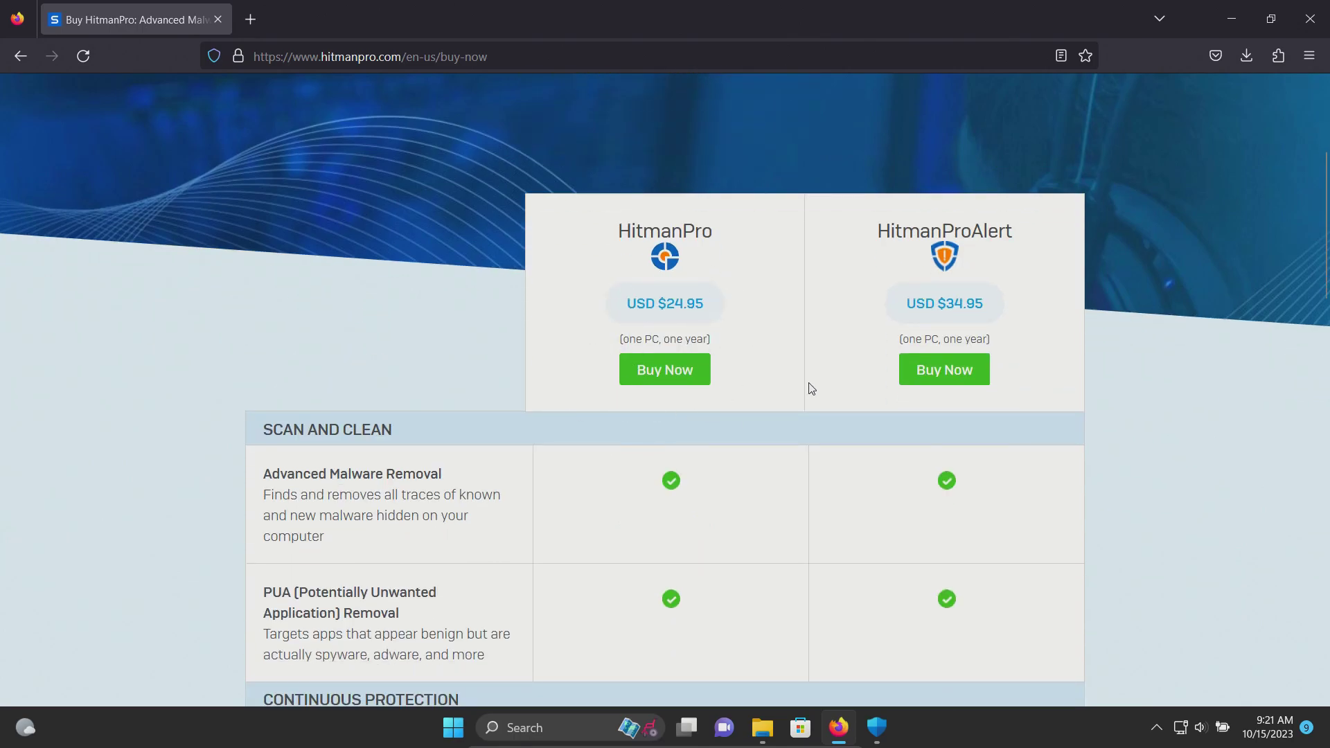
{"action": "scroll", "coordinate": [812, 388], "scroll_direction": "down", "scroll_amount": 1}
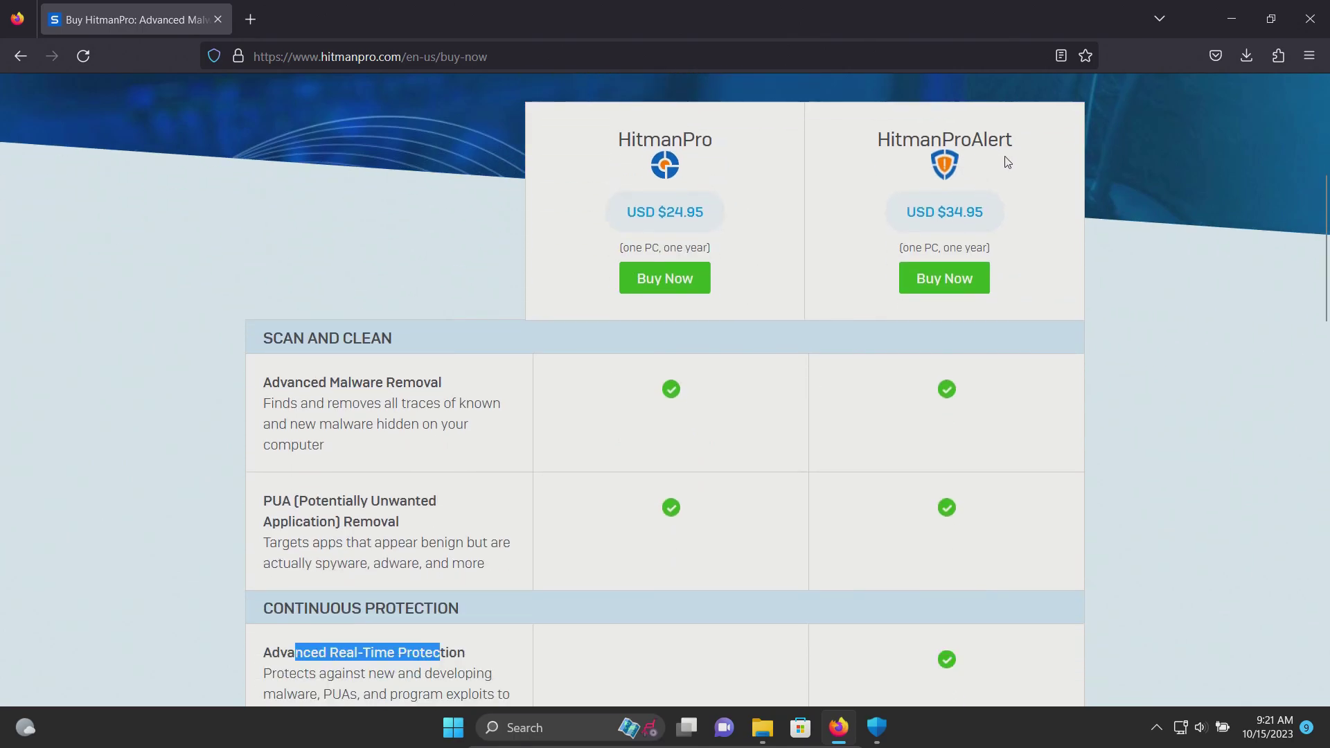
{"action": "scroll", "coordinate": [777, 414], "scroll_direction": "down", "scroll_amount": 3}
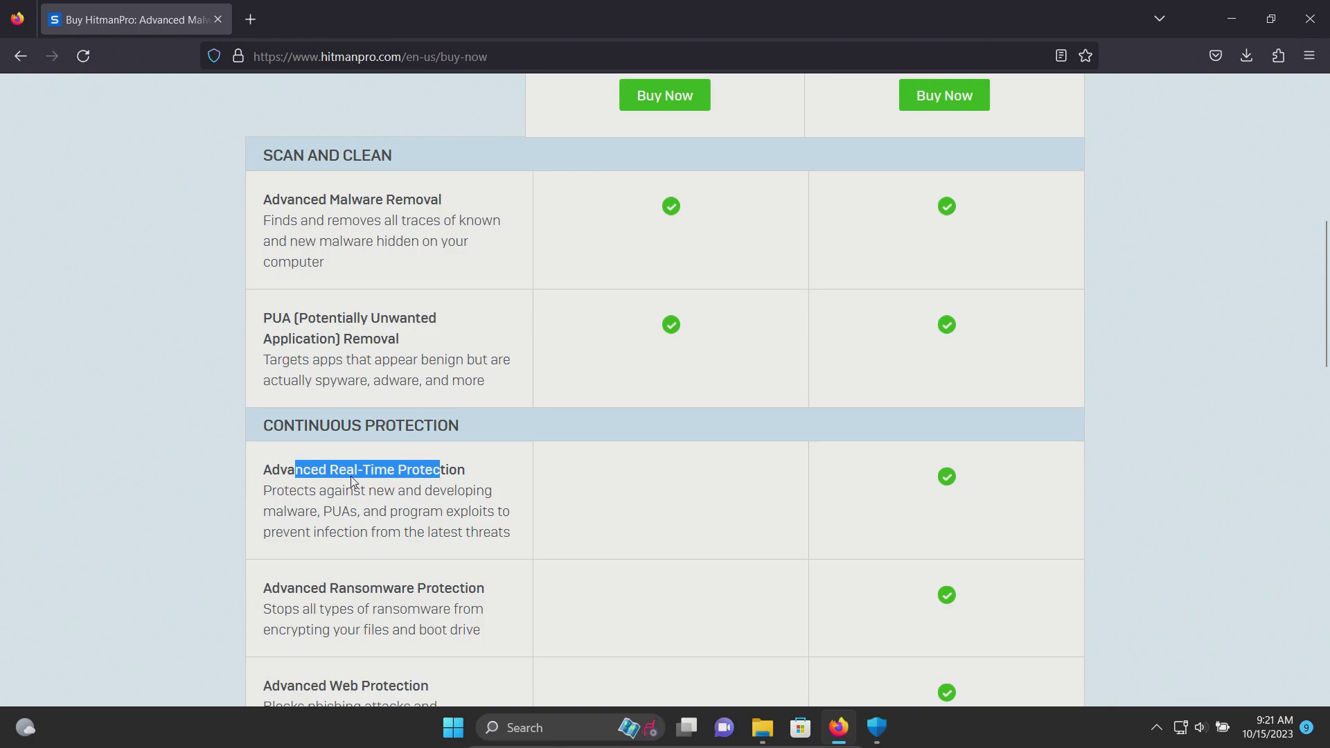
{"action": "left_click", "coordinate": [480, 473]}
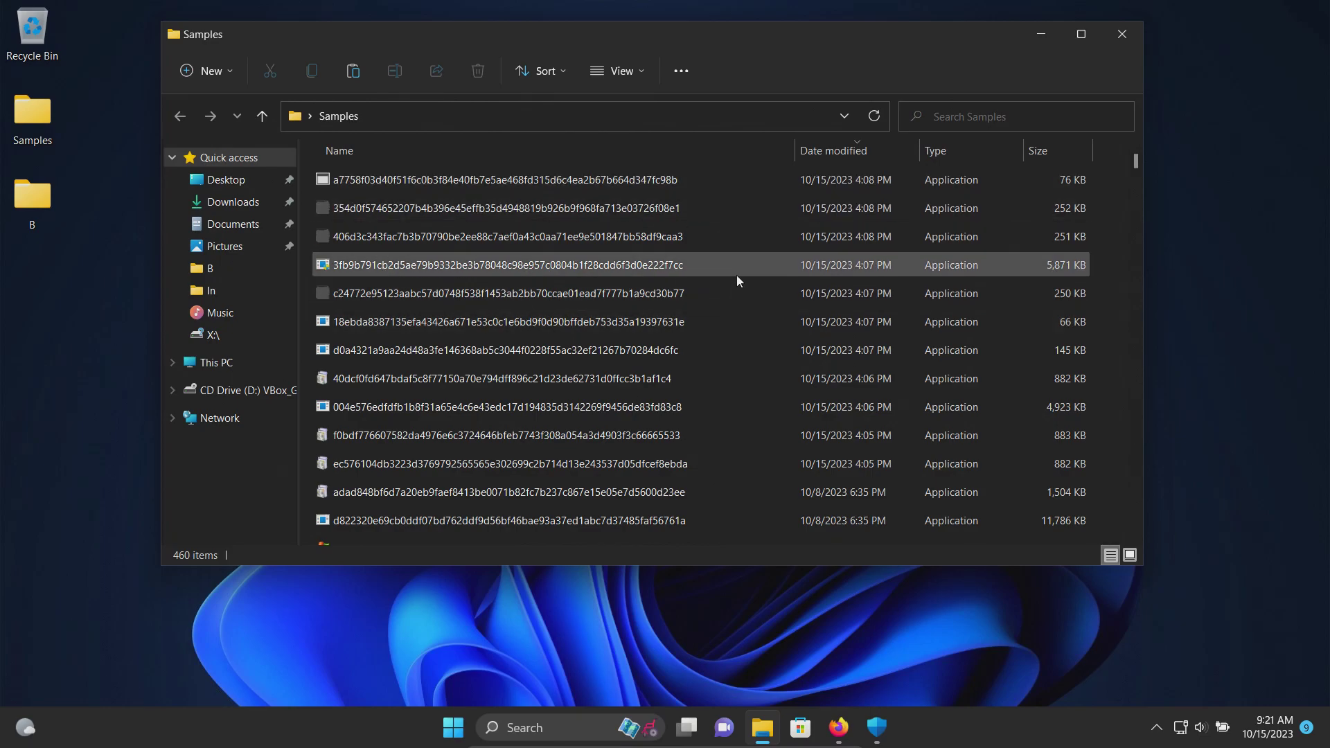
- Scroll through the 460 sample applications down to the oldest and back up to the newest
{"action": "scroll", "coordinate": [737, 276], "scroll_direction": "down", "scroll_amount": 2}
{"action": "scroll", "coordinate": [737, 275], "scroll_direction": "down", "scroll_amount": 20}
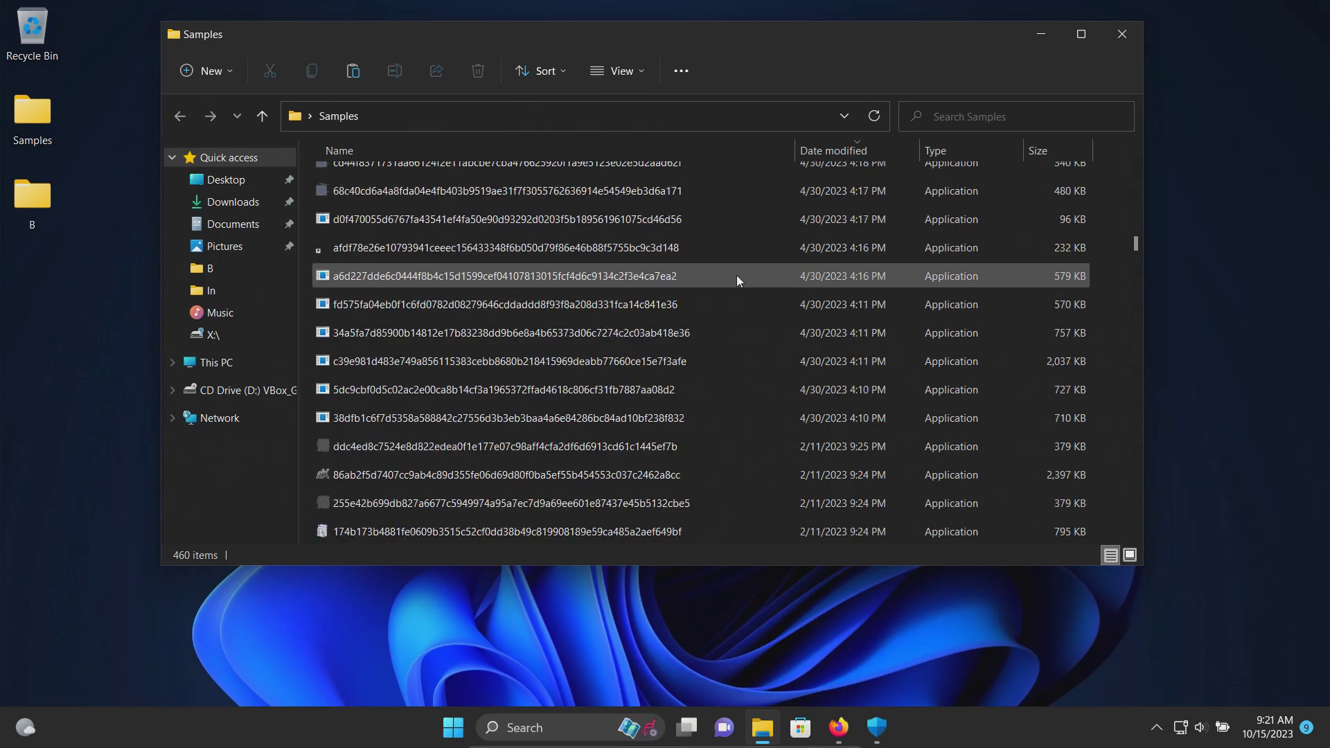
{"action": "scroll", "coordinate": [737, 275], "scroll_direction": "down", "scroll_amount": 20}
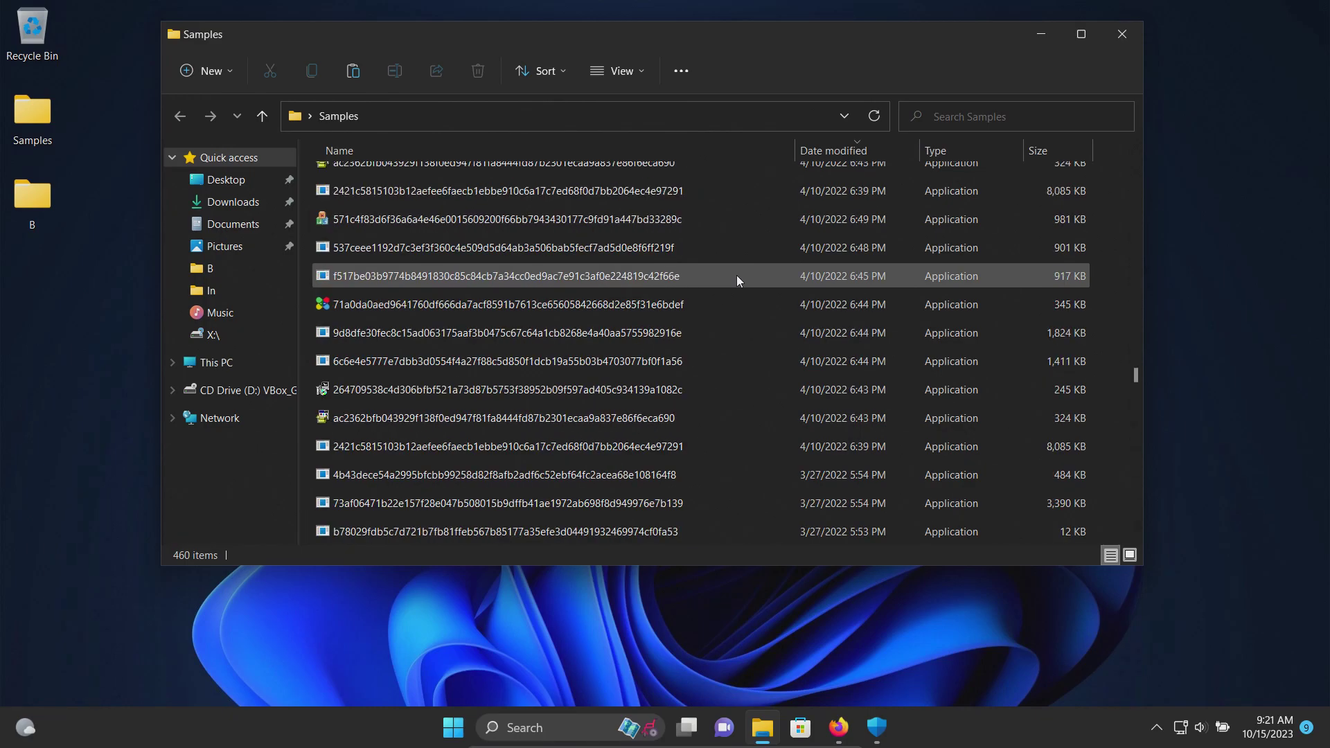
{"action": "scroll", "coordinate": [737, 275], "scroll_direction": "down", "scroll_amount": 20}
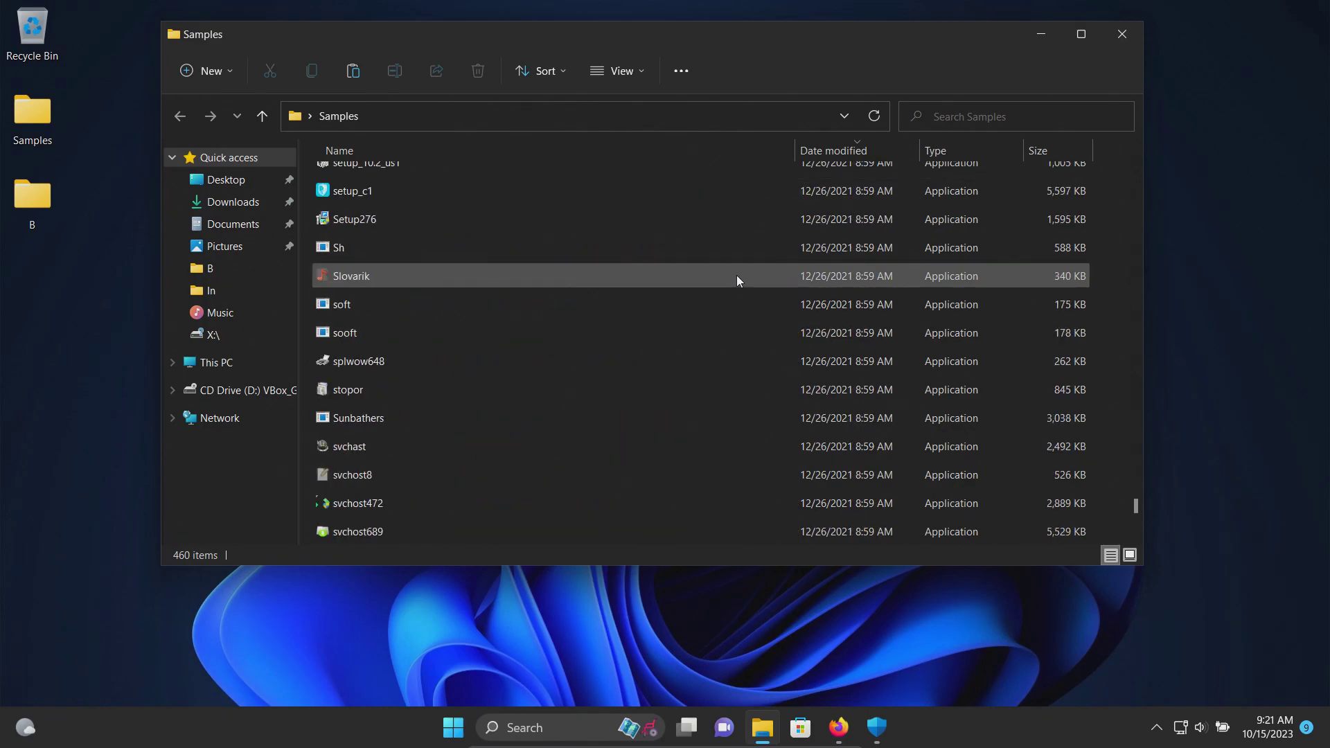
{"action": "scroll", "coordinate": [737, 281], "scroll_direction": "up", "scroll_amount": 20}
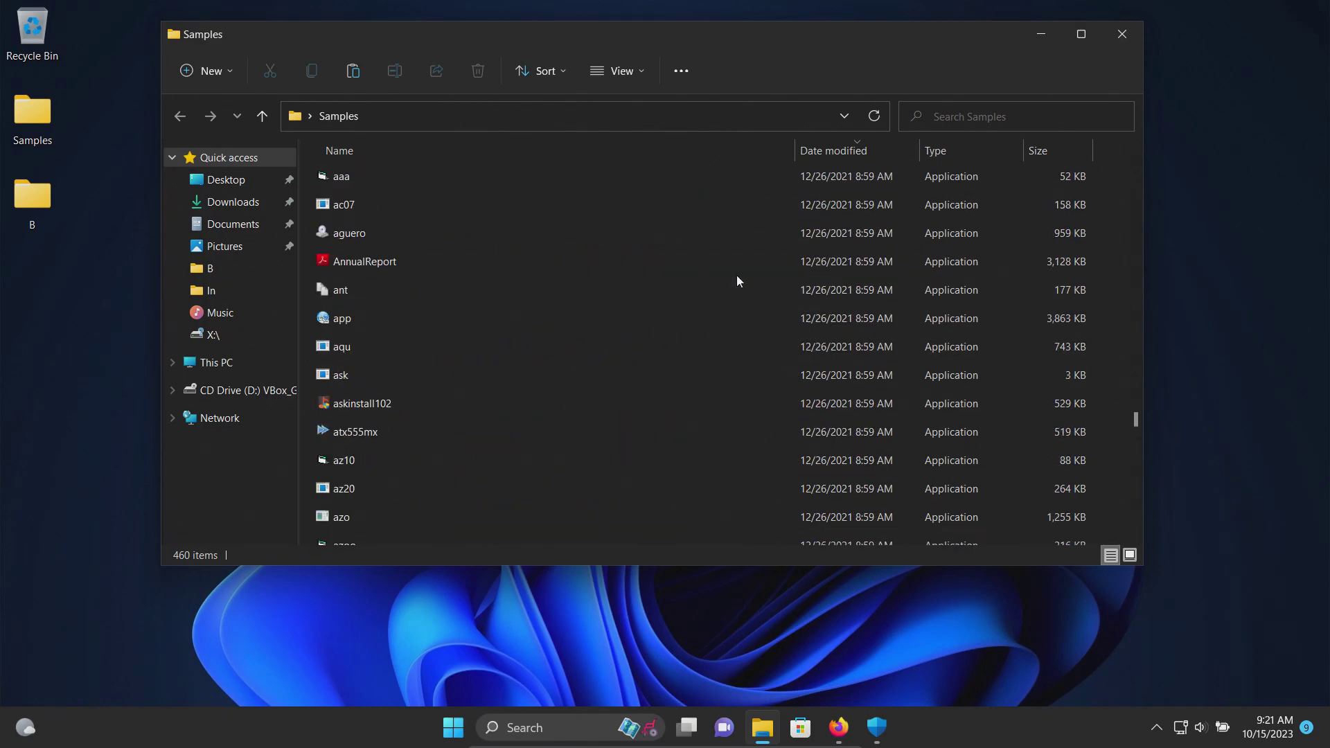
{"action": "scroll", "coordinate": [737, 278], "scroll_direction": "up", "scroll_amount": 20}
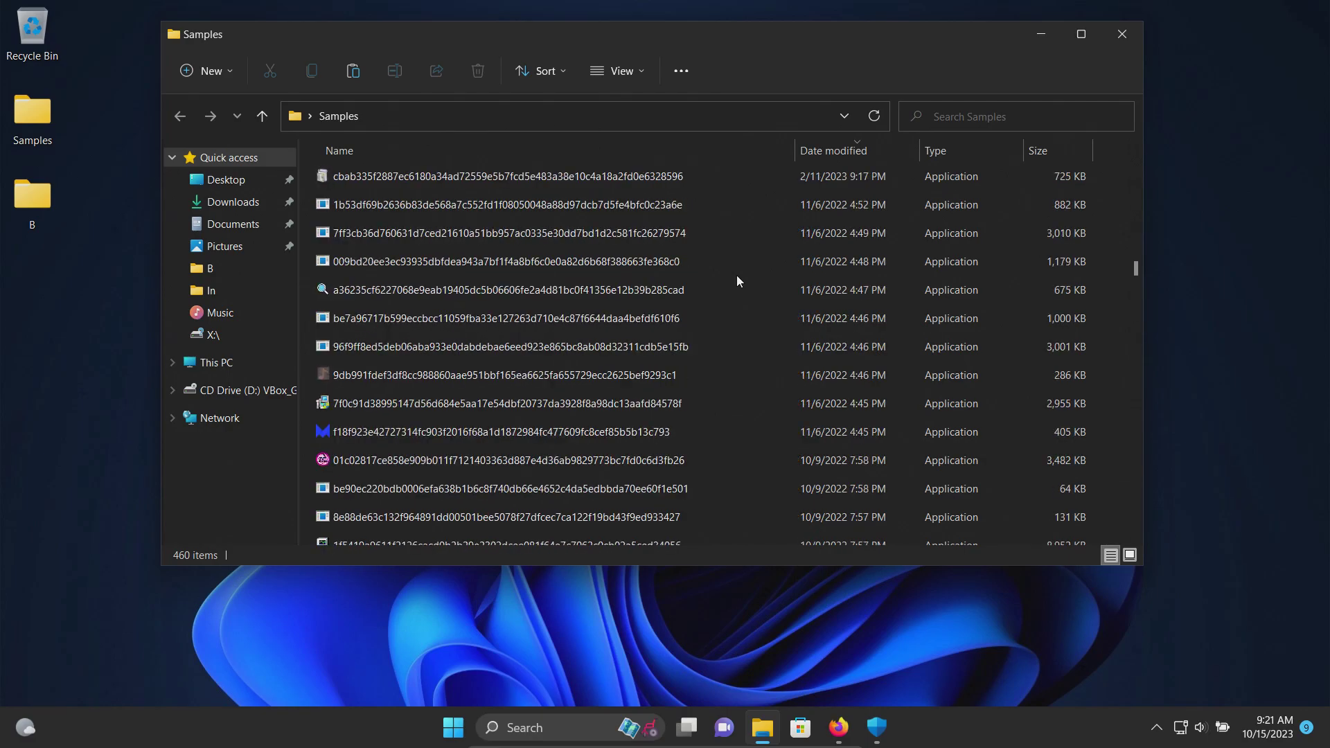
{"action": "scroll", "coordinate": [737, 281], "scroll_direction": "up", "scroll_amount": 10}
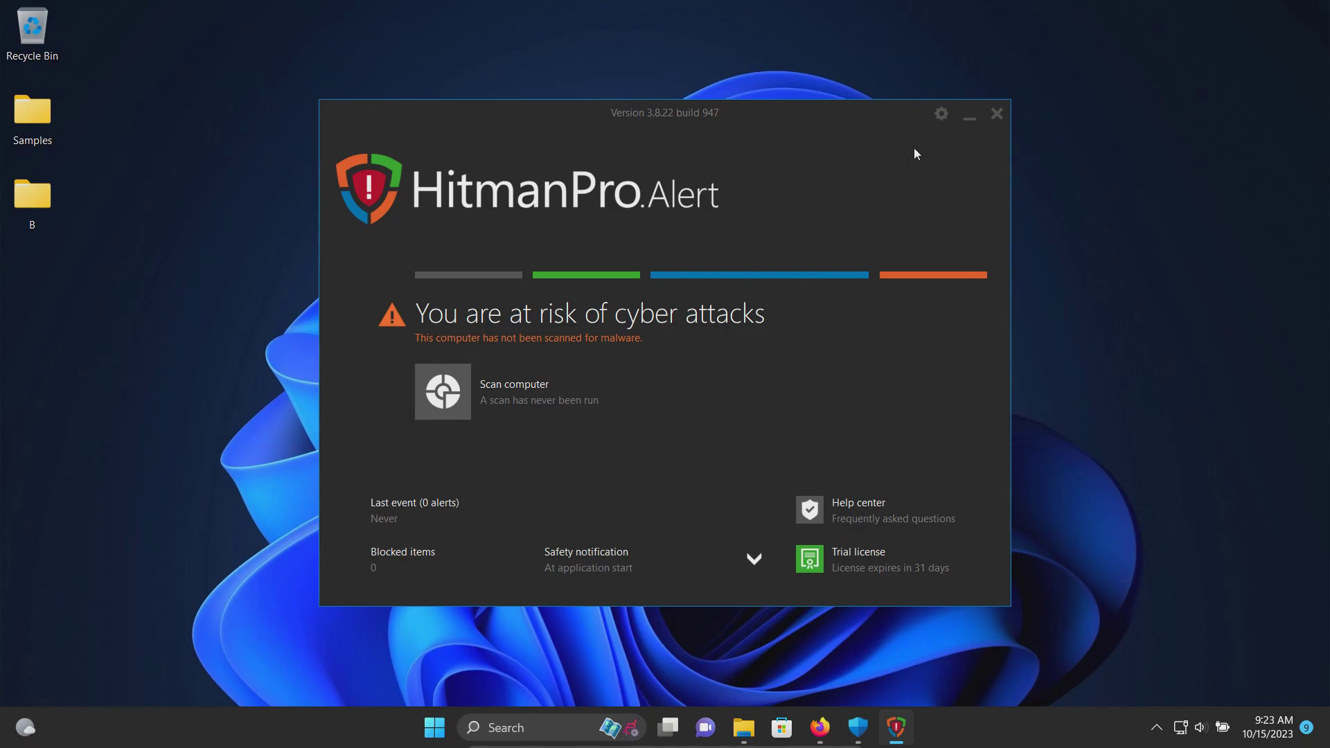
- Switch the interface to Advanced and back to Standard, and preview the Safety notification options
{"action": "left_click", "coordinate": [940, 113]}
{"action": "left_click", "coordinate": [819, 255]}
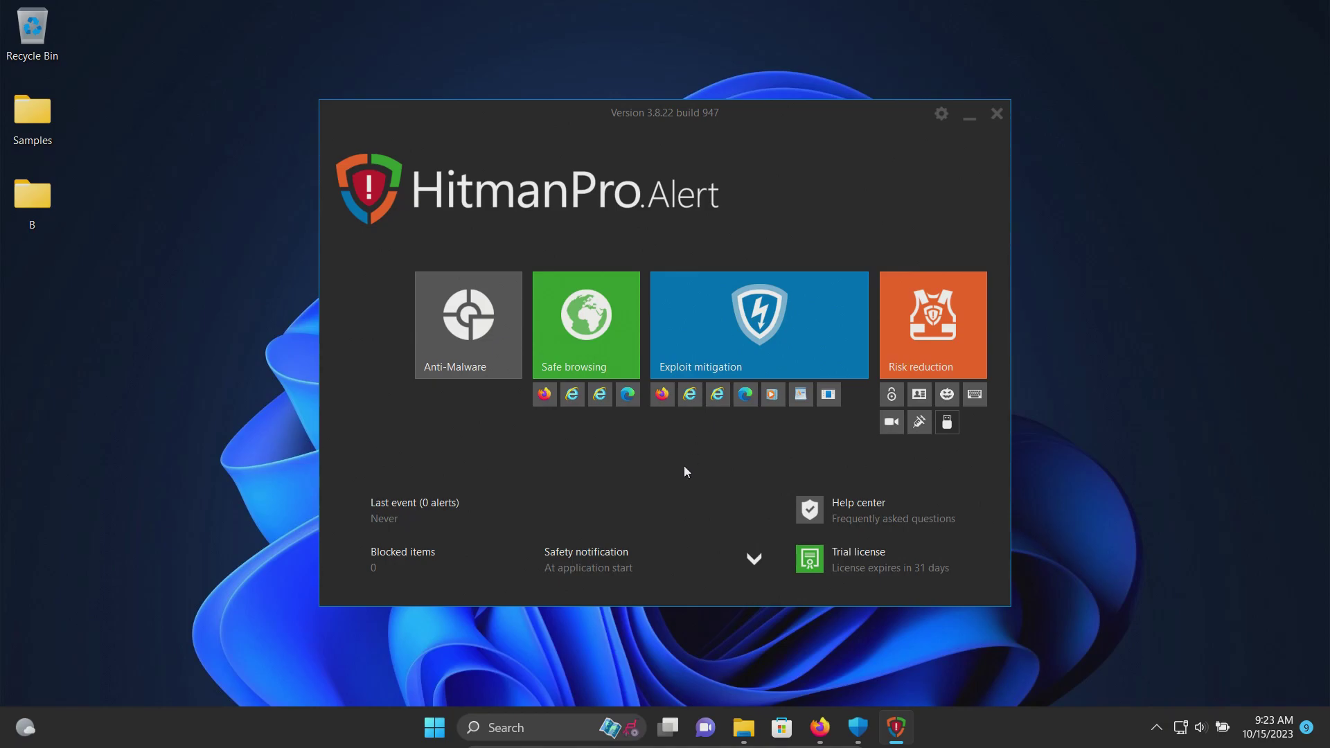
{"action": "left_click", "coordinate": [941, 113]}
{"action": "left_click", "coordinate": [790, 201]}
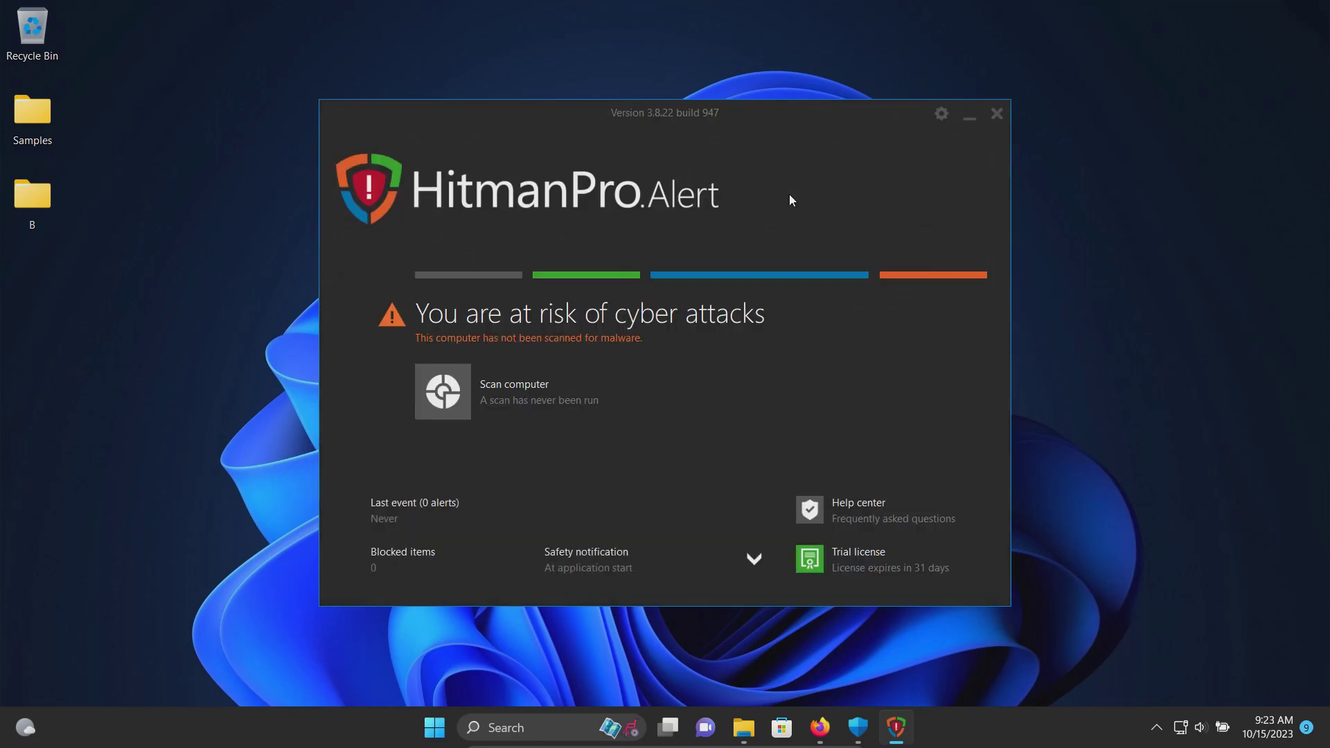
{"action": "left_click", "coordinate": [748, 563]}
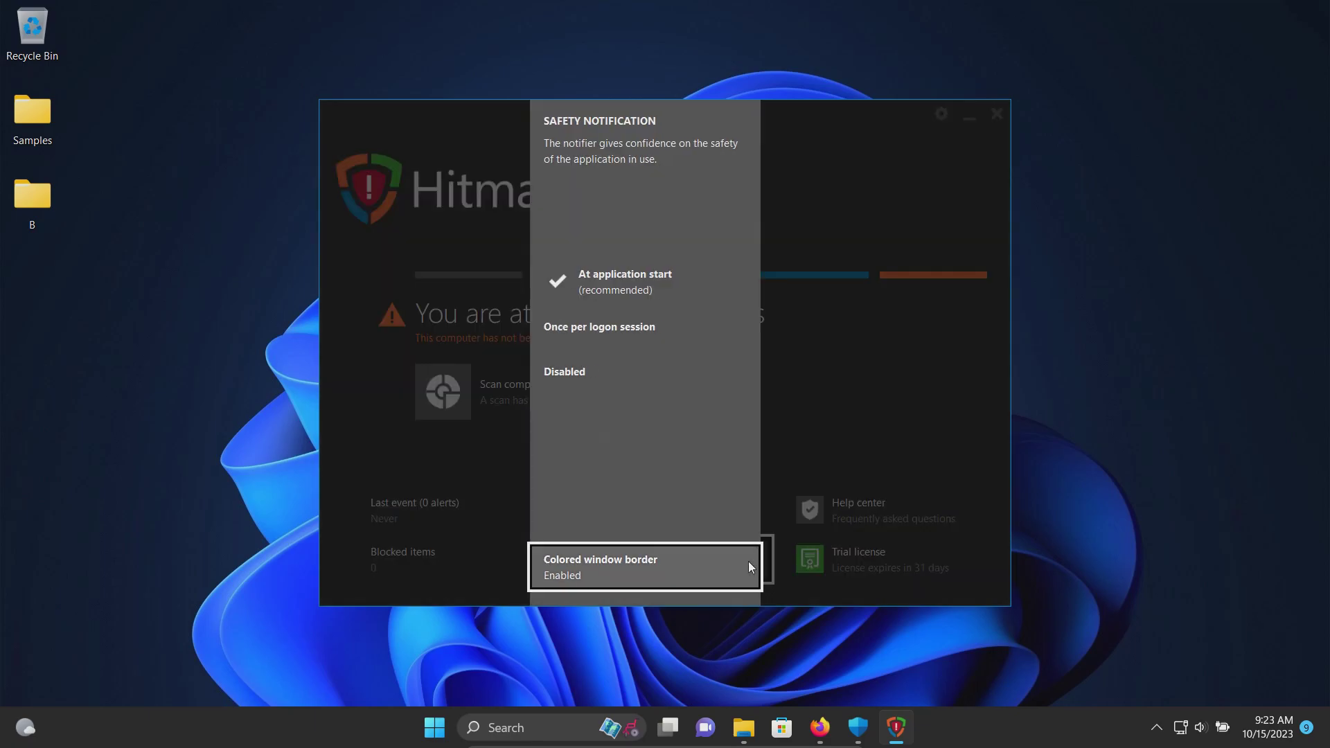
{"action": "left_click", "coordinate": [858, 425]}
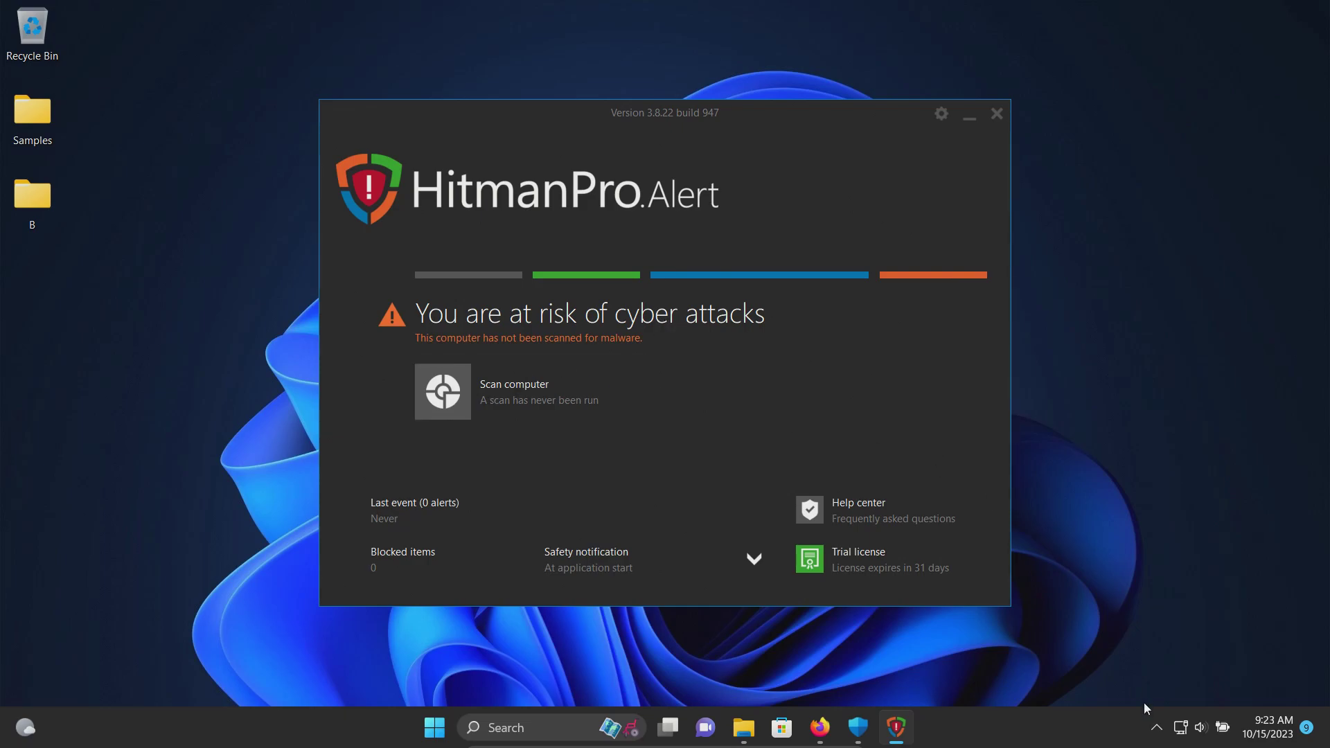
- Start a full computer scan from the HitmanPro.Alert tray icon menu
{"action": "left_click", "coordinate": [1157, 727]}
{"action": "right_click", "coordinate": [1139, 678]}
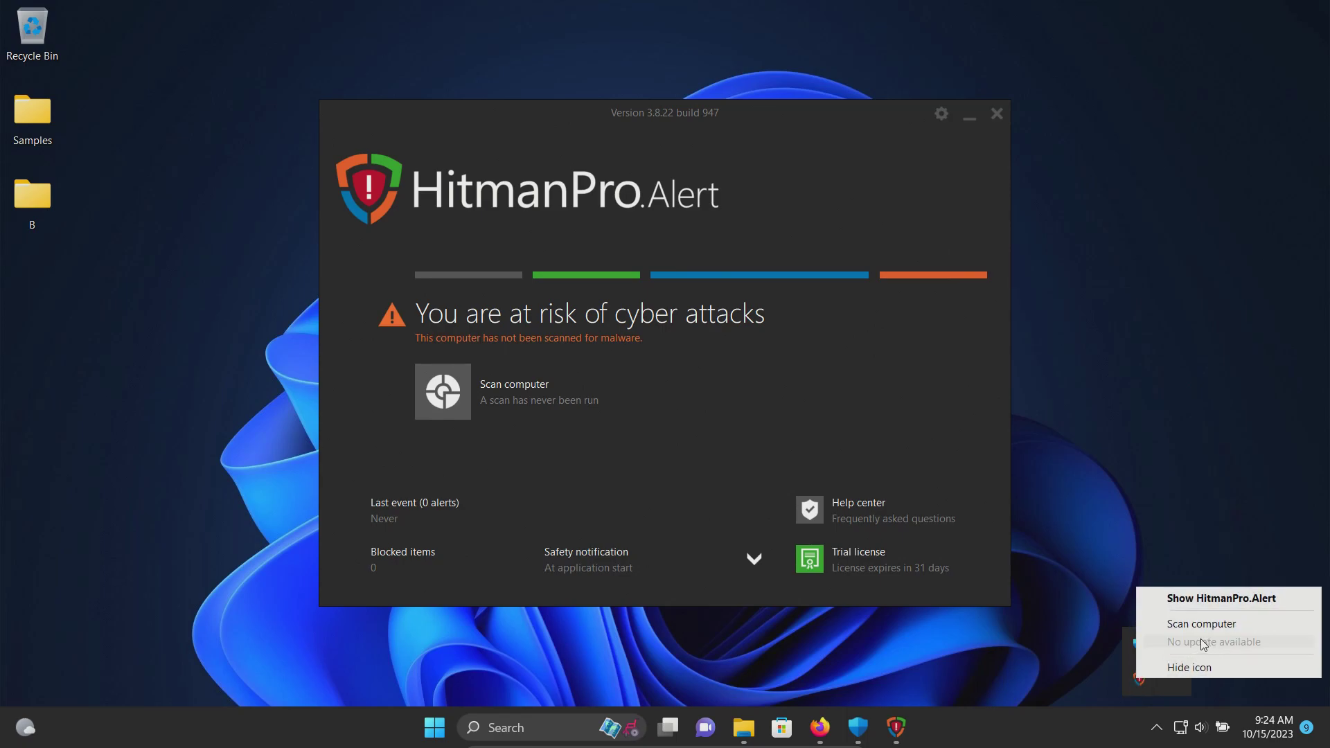
{"action": "left_click", "coordinate": [457, 398]}
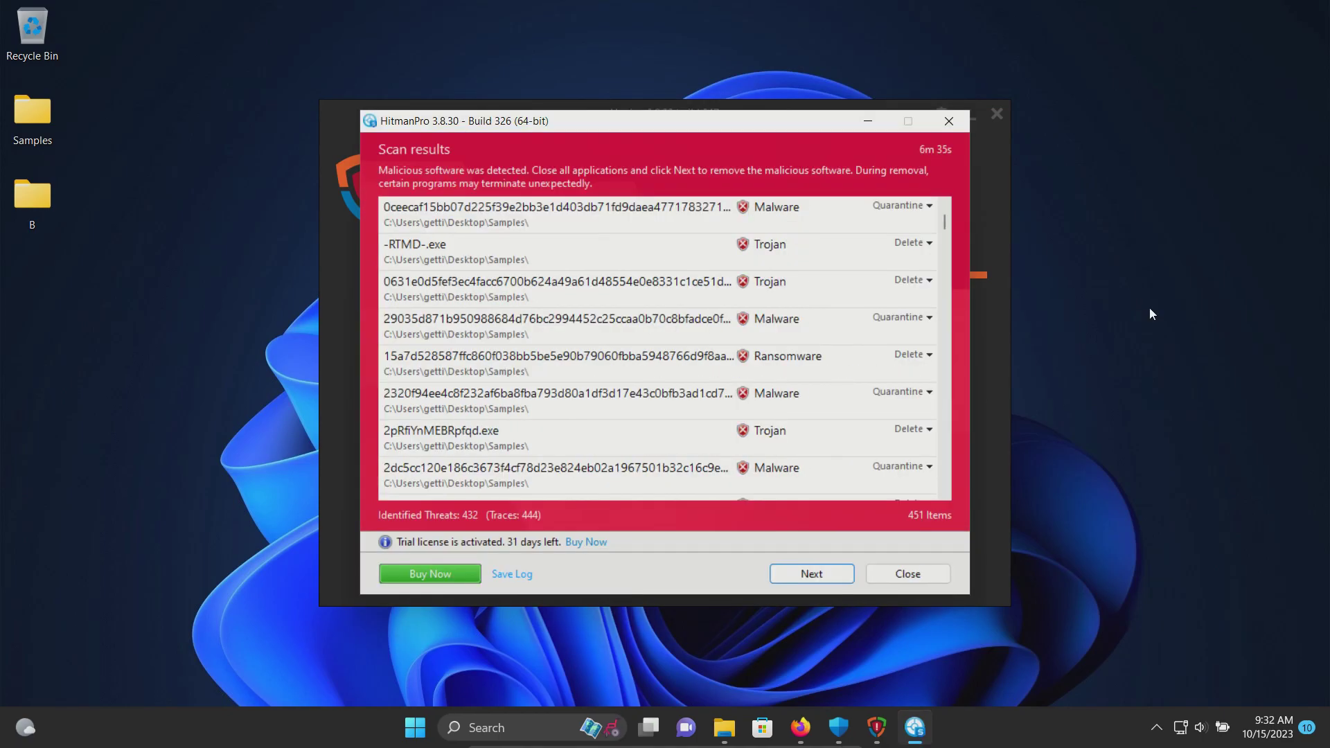
- Scroll through the first scan's list of 432 detected threats
{"action": "scroll", "coordinate": [886, 293], "scroll_direction": "down", "scroll_amount": 10}
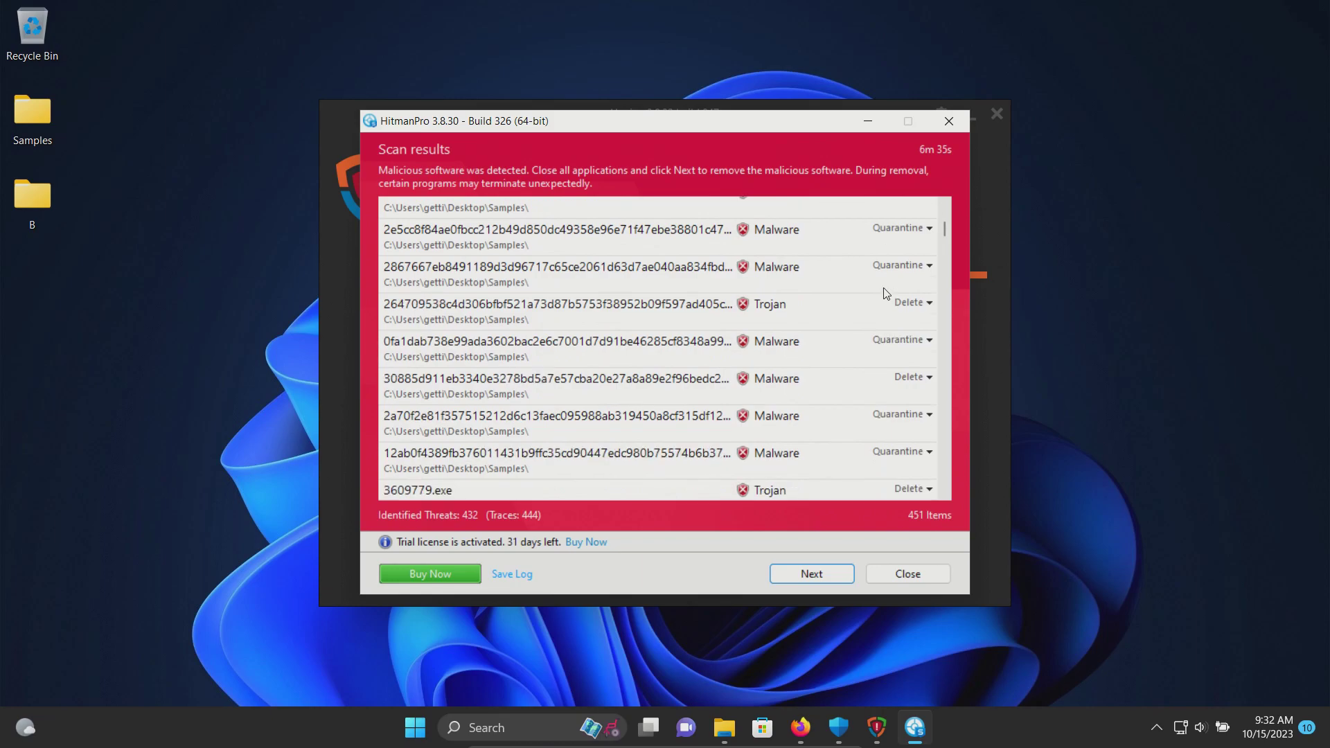
{"action": "scroll", "coordinate": [886, 293], "scroll_direction": "down", "scroll_amount": 15}
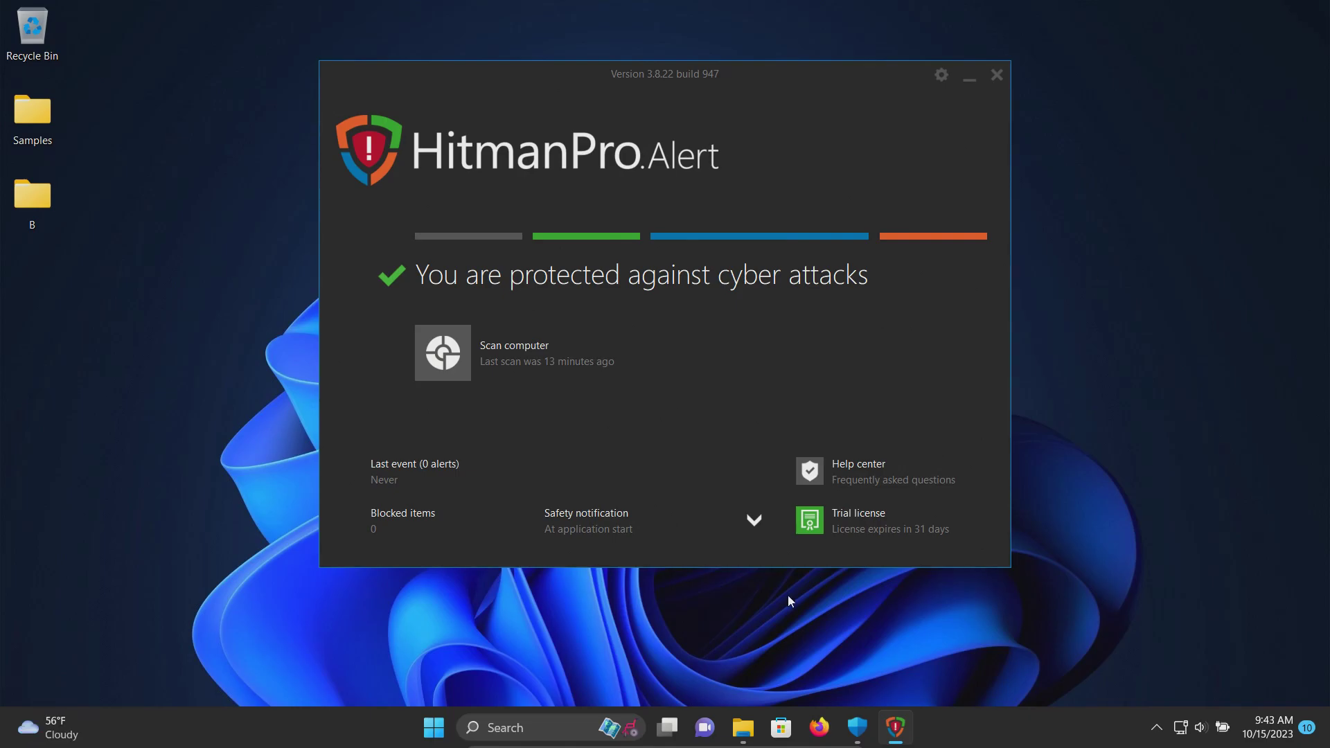
- Run a second computer scan, quarantine all detected malware, and close the scanner
{"action": "left_click", "coordinate": [743, 727]}
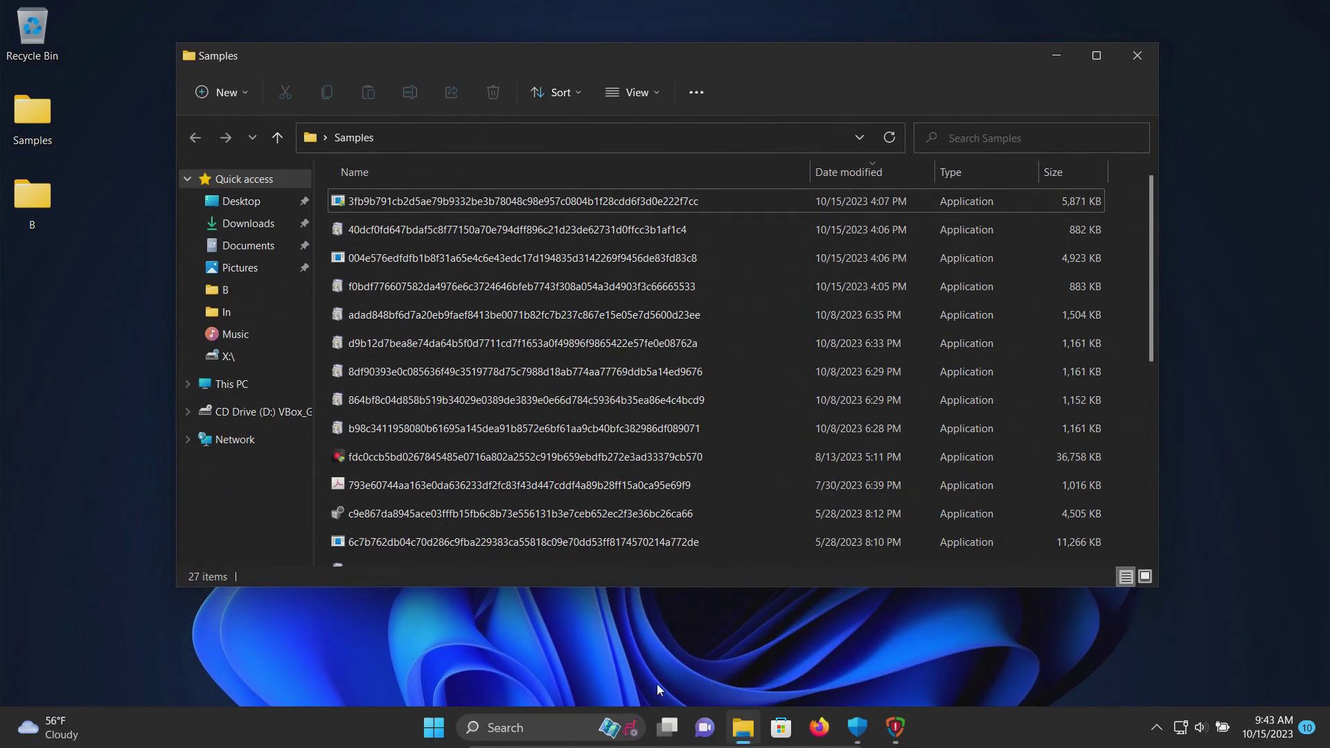
{"action": "left_click", "coordinate": [1056, 56]}
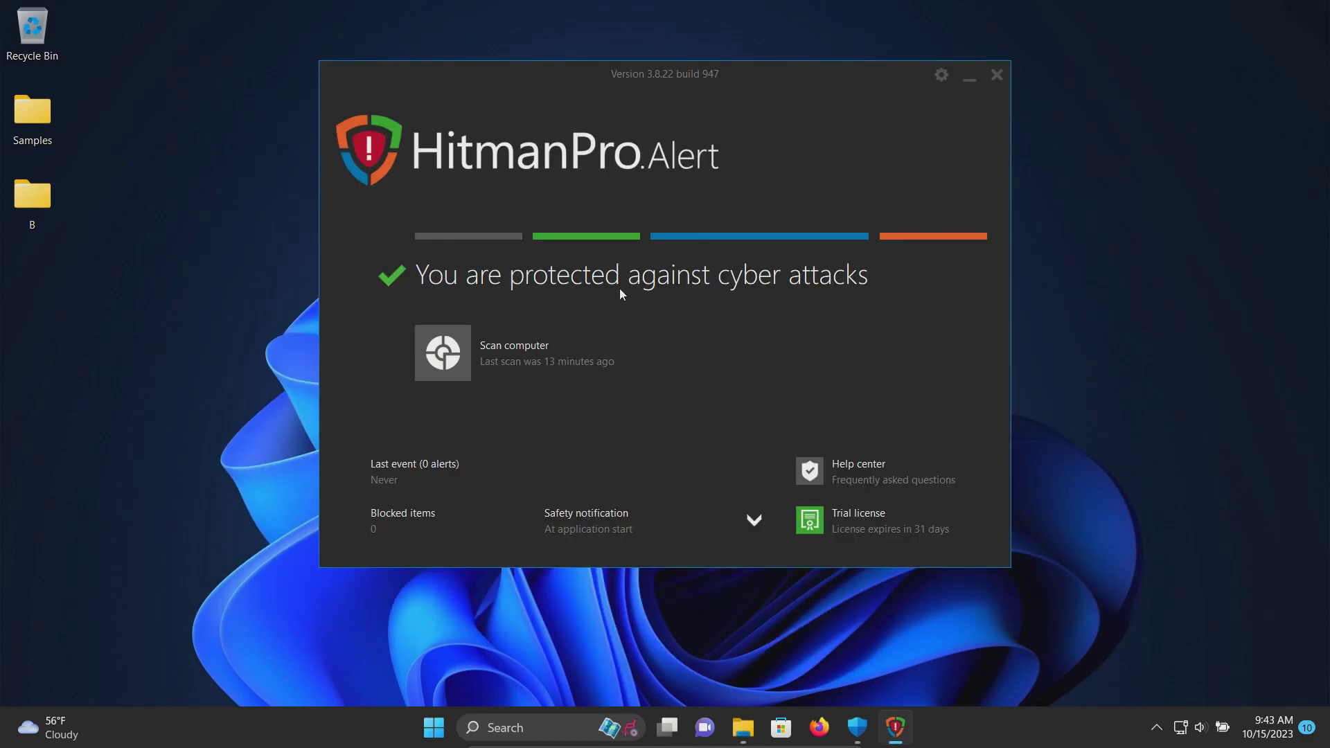
{"action": "left_click", "coordinate": [521, 345]}
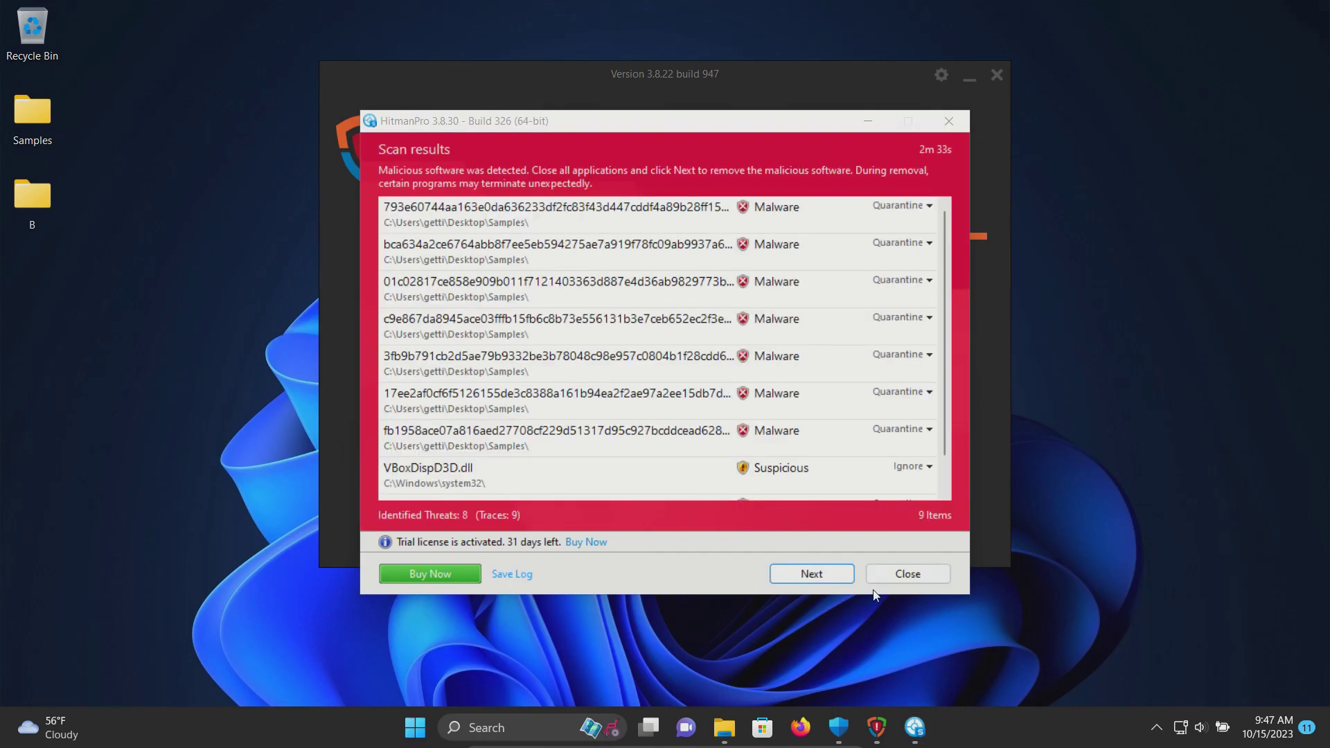
{"action": "left_click", "coordinate": [807, 582]}
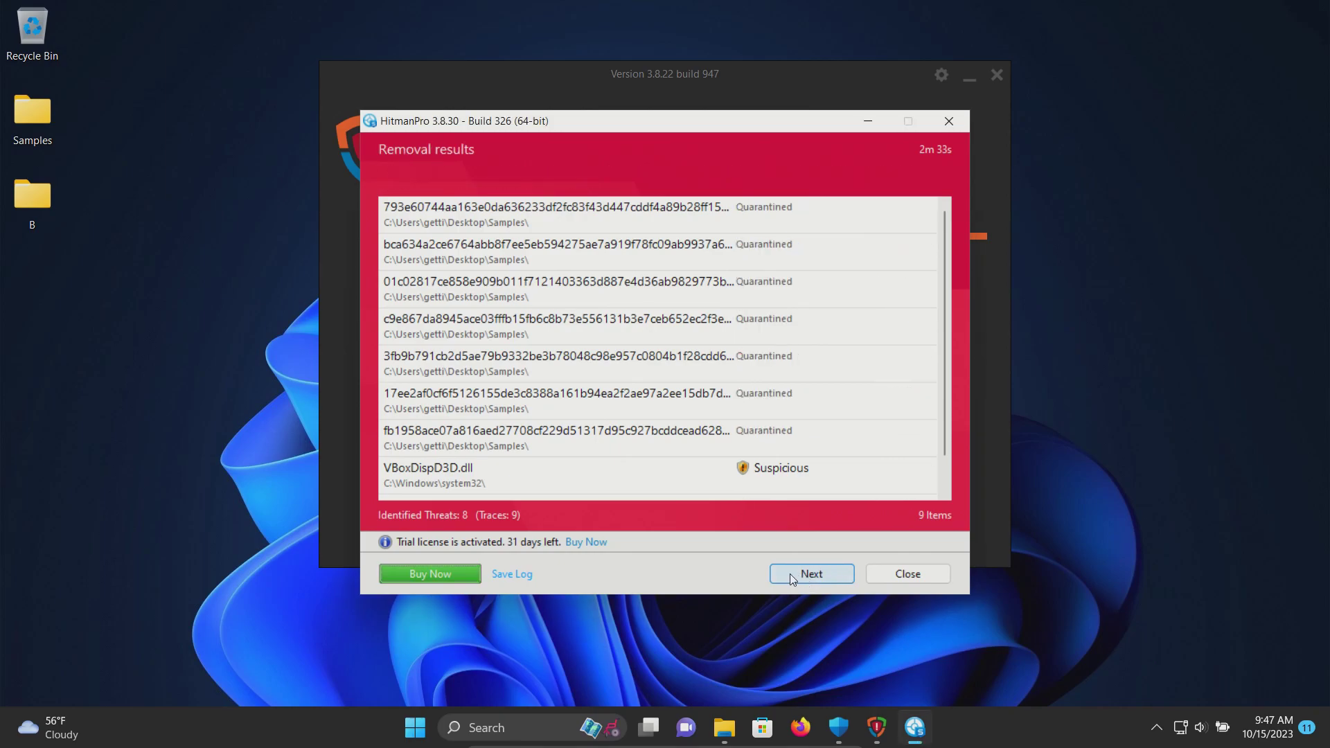
{"action": "left_click", "coordinate": [793, 579]}
{"action": "left_click", "coordinate": [929, 575]}
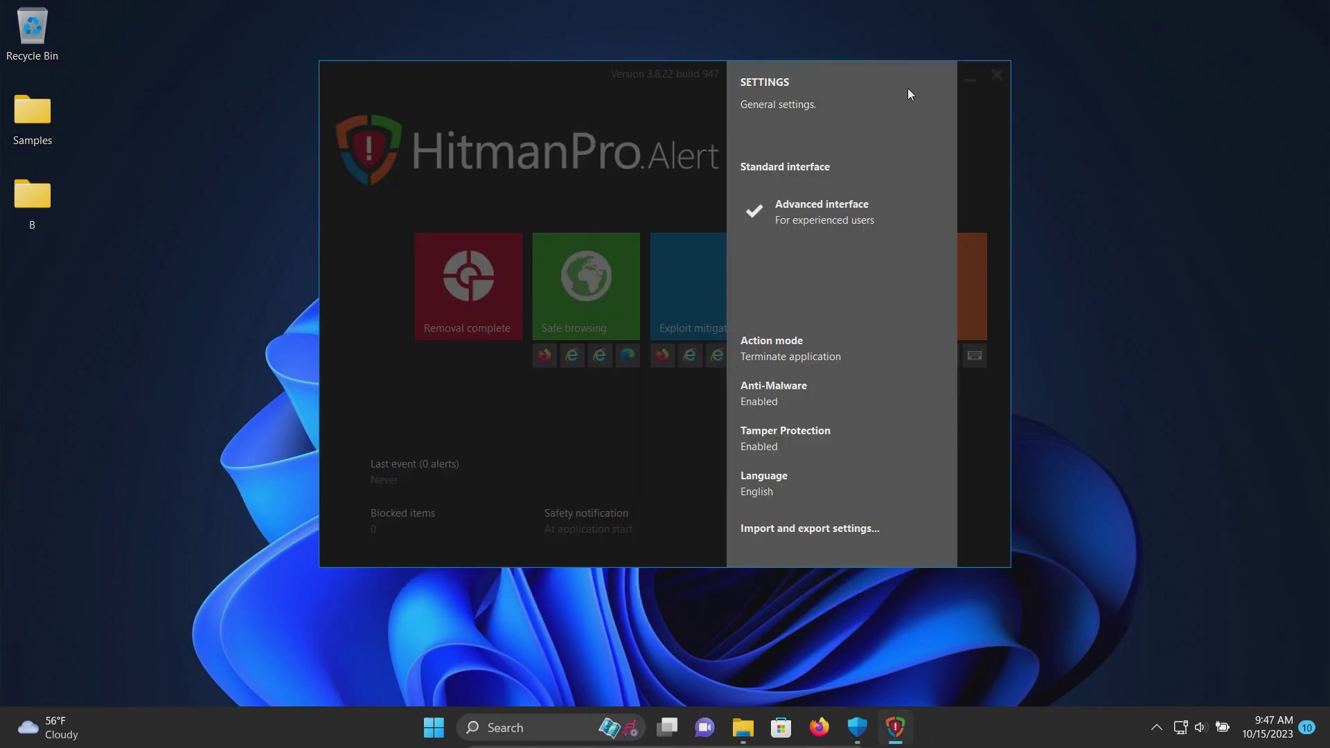
- Close the Settings panel and review the Anti-Malware options, leaving them unchanged
{"action": "left_click", "coordinate": [453, 402]}
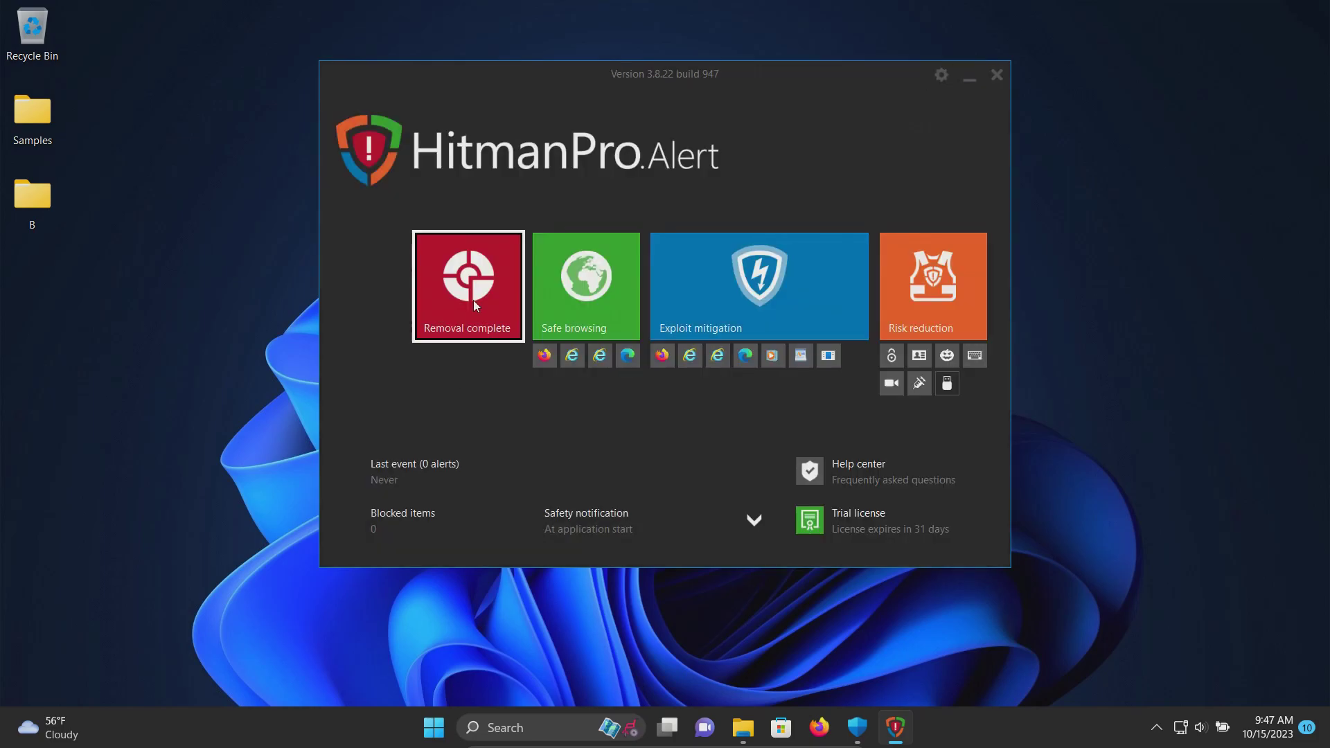
{"action": "left_click", "coordinate": [447, 306]}
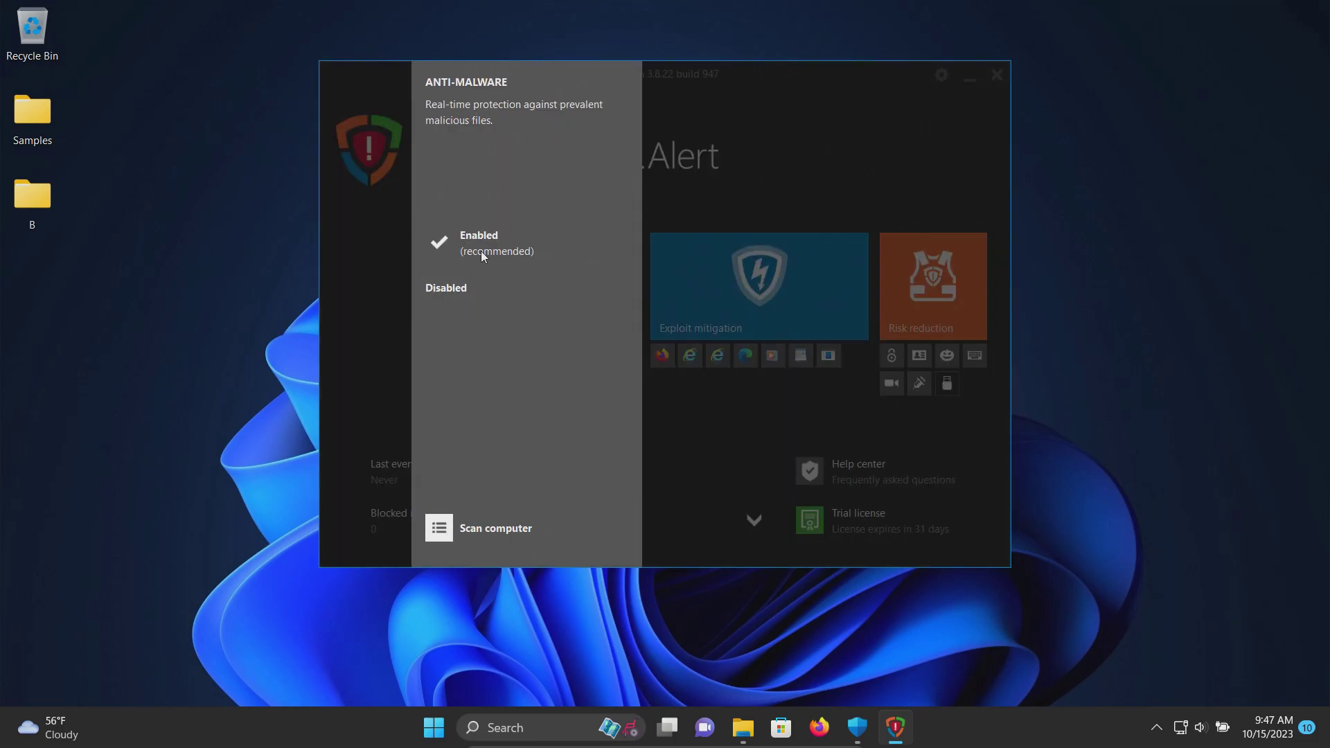
{"action": "left_click", "coordinate": [377, 269]}
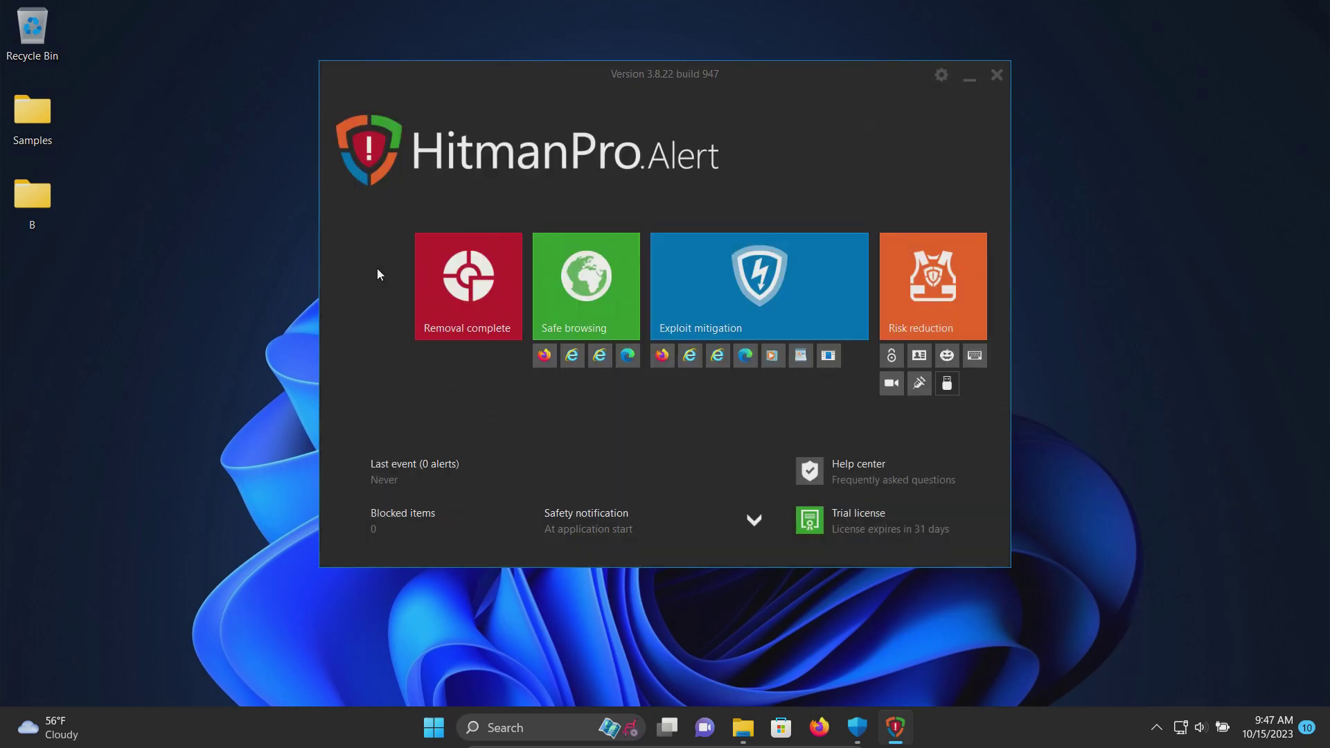
- Run several Samples folder executables, including us-Online.IO-installer-ic, then return to HitmanPro.Alert
{"action": "double_click", "coordinate": [32, 112]}
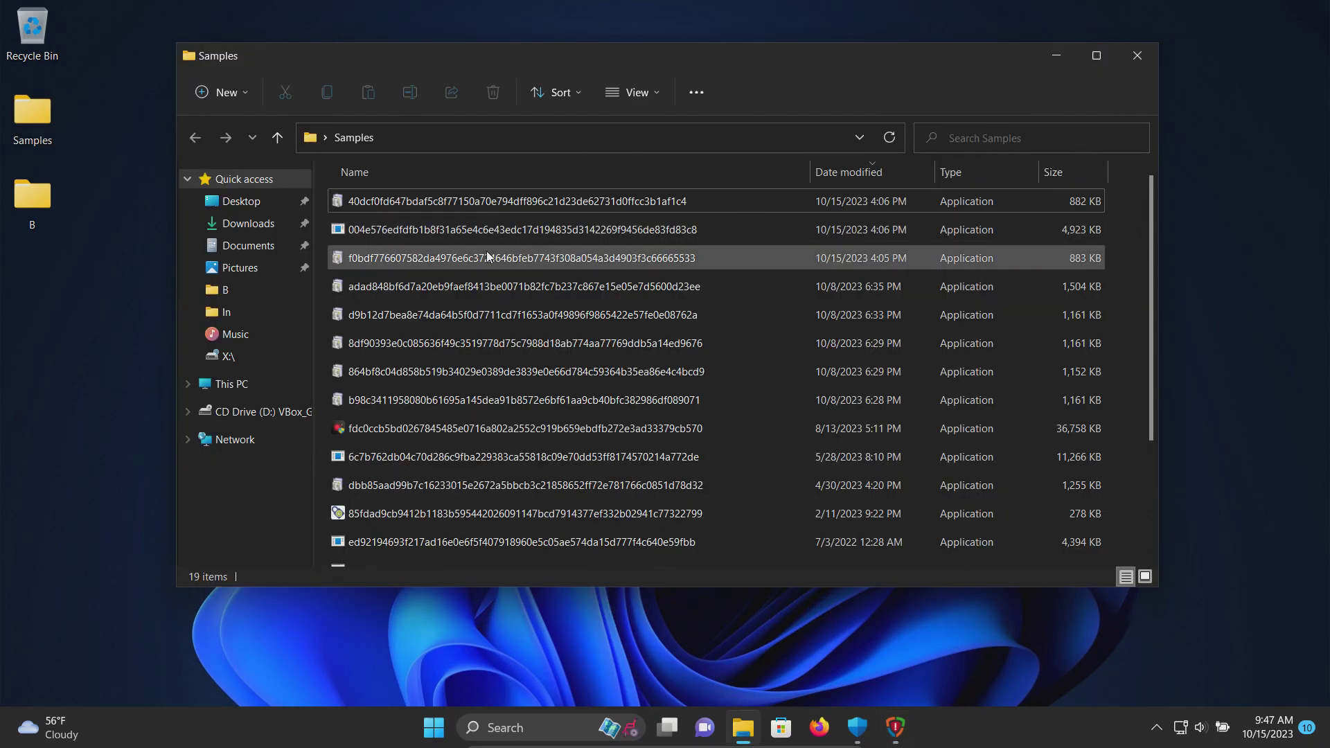
{"action": "mouse_move", "coordinate": [487, 256]}
{"action": "double_click", "coordinate": [720, 202]}
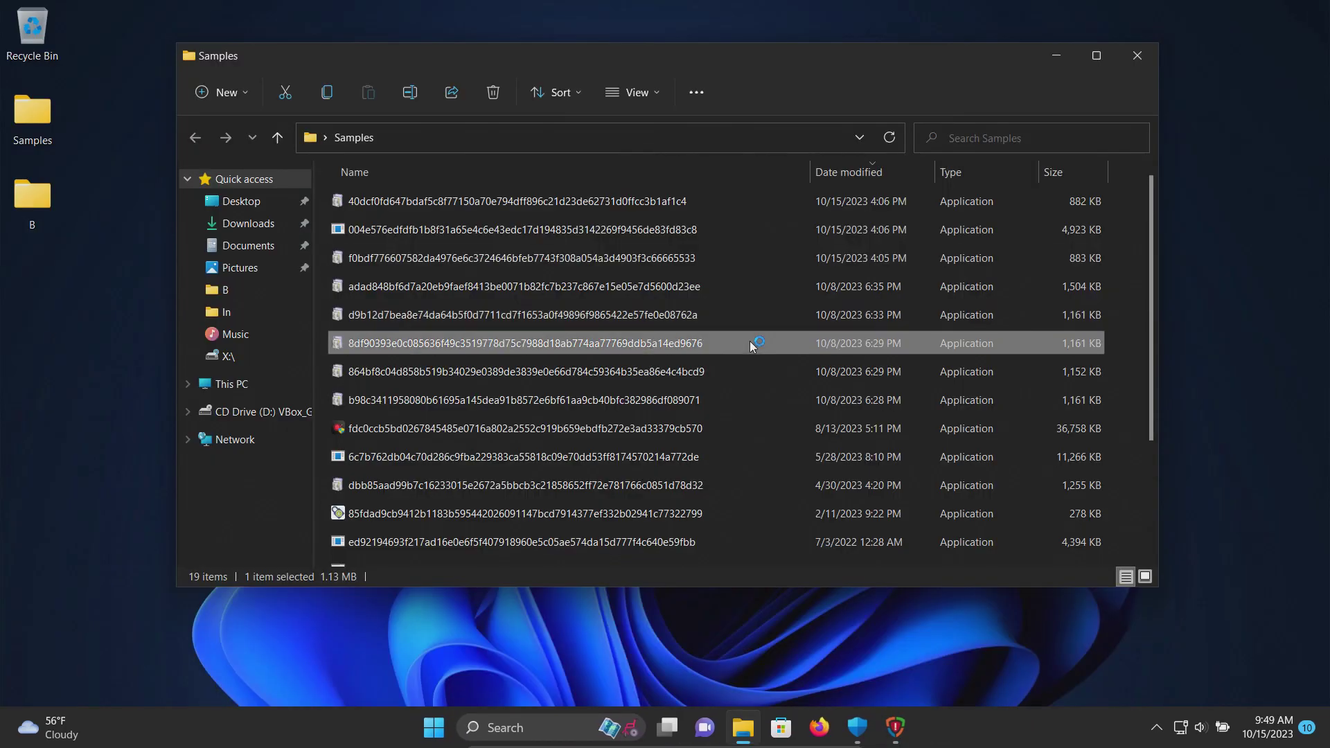
{"action": "left_click", "coordinate": [752, 372]}
{"action": "left_click", "coordinate": [747, 396]}
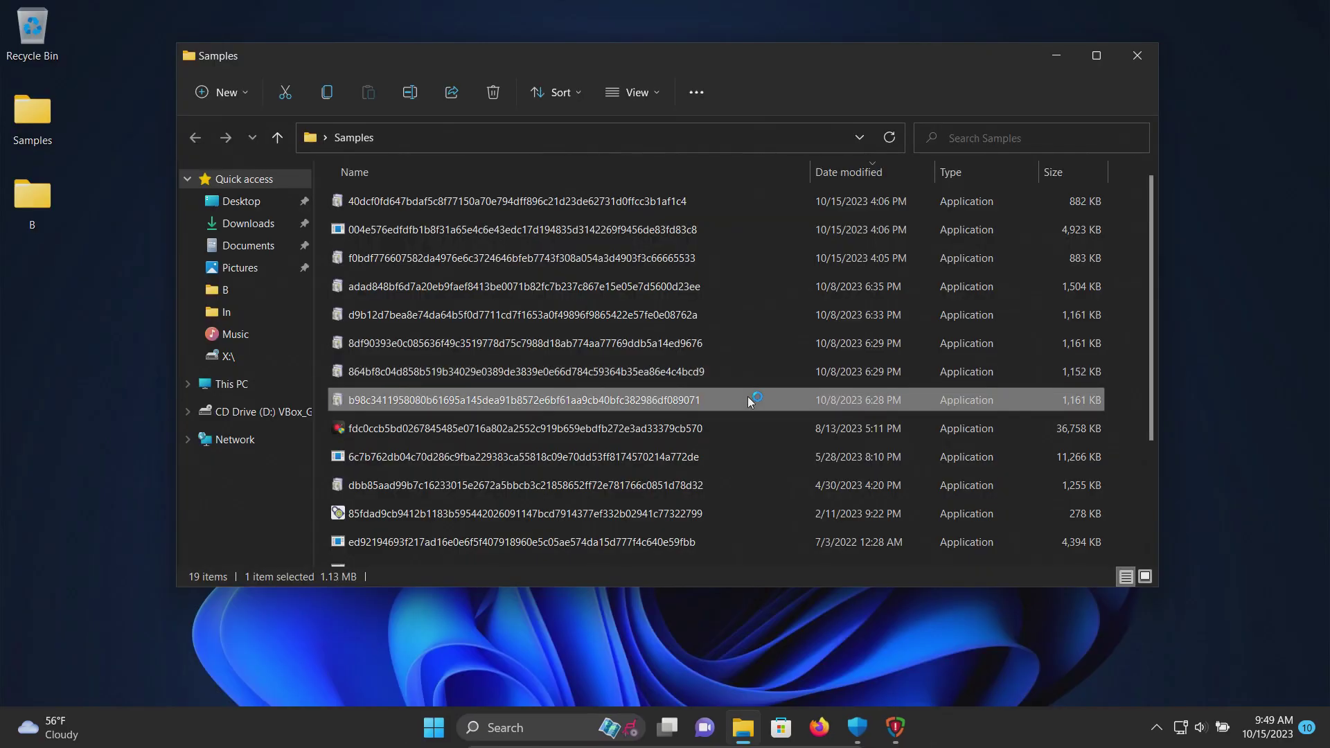
{"action": "double_click", "coordinate": [747, 428]}
{"action": "left_click", "coordinate": [605, 529]}
{"action": "scroll", "coordinate": [746, 374], "scroll_direction": "down", "scroll_amount": 2}
{"action": "double_click", "coordinate": [746, 299]}
{"action": "left_click", "coordinate": [741, 359]}
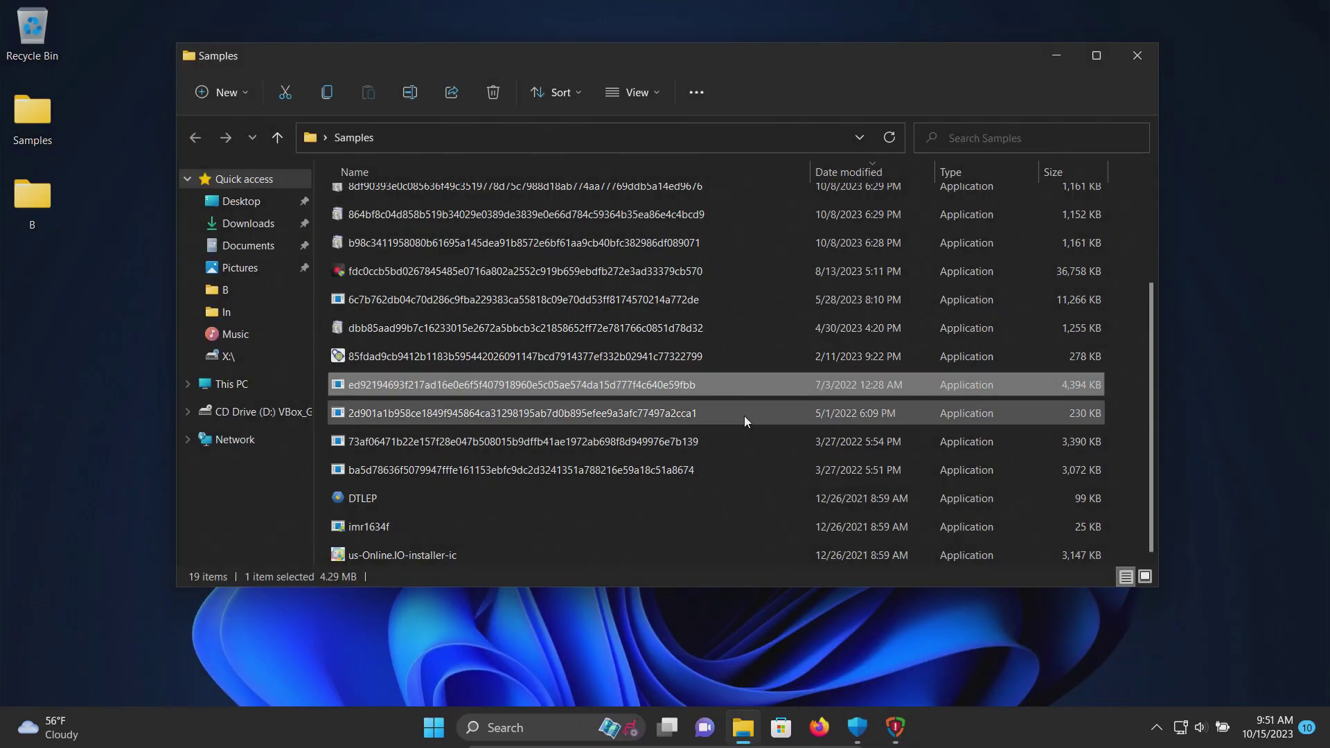
{"action": "double_click", "coordinate": [876, 560]}
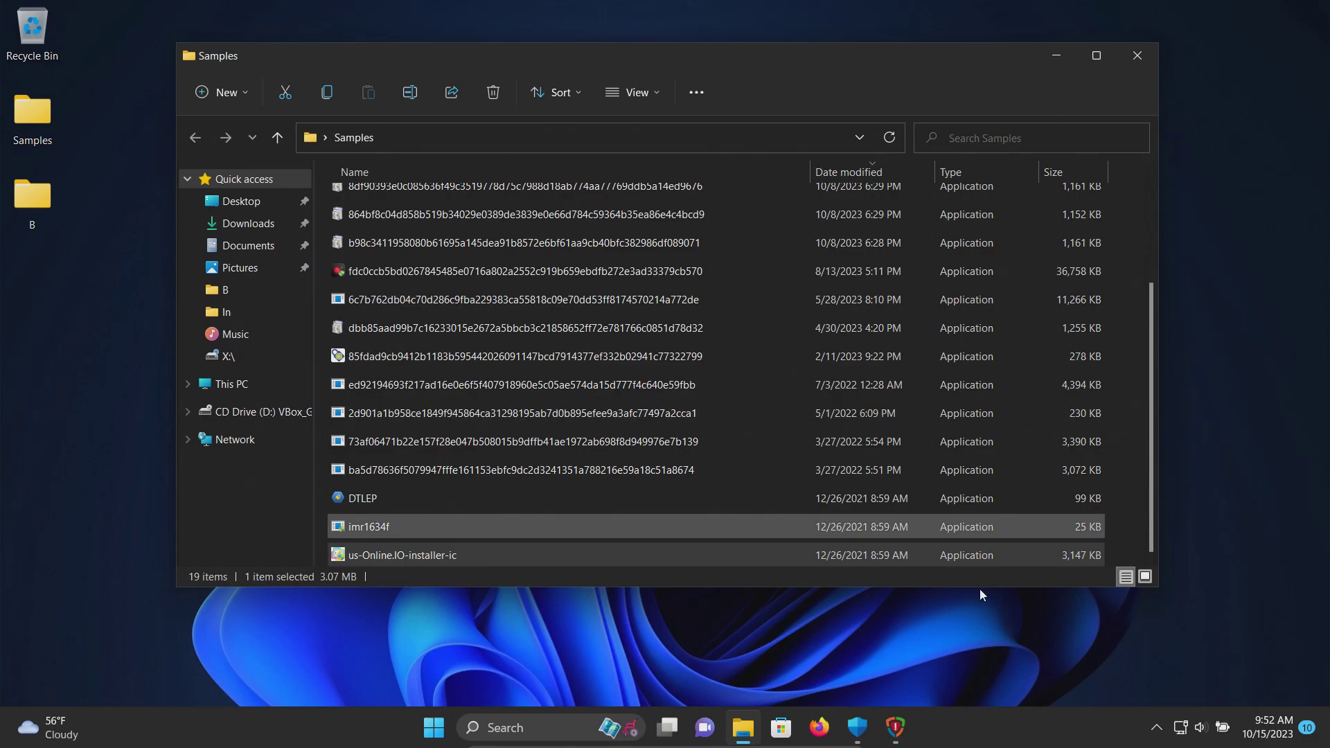
{"action": "left_click", "coordinate": [893, 733]}
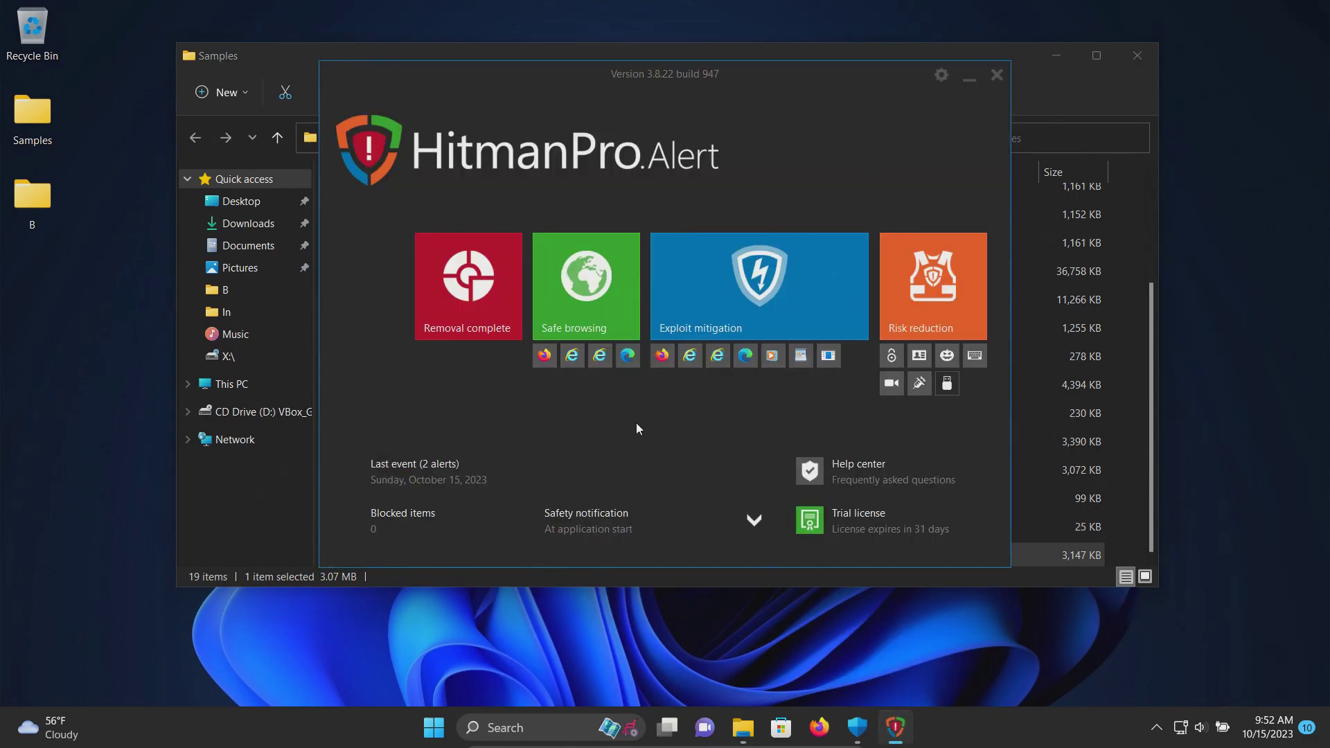
- Scan the computer from the HitmanPro.Alert tray icon and remove the 9 identified threats
{"action": "left_click", "coordinate": [413, 520]}
{"action": "left_click", "coordinate": [1157, 729]}
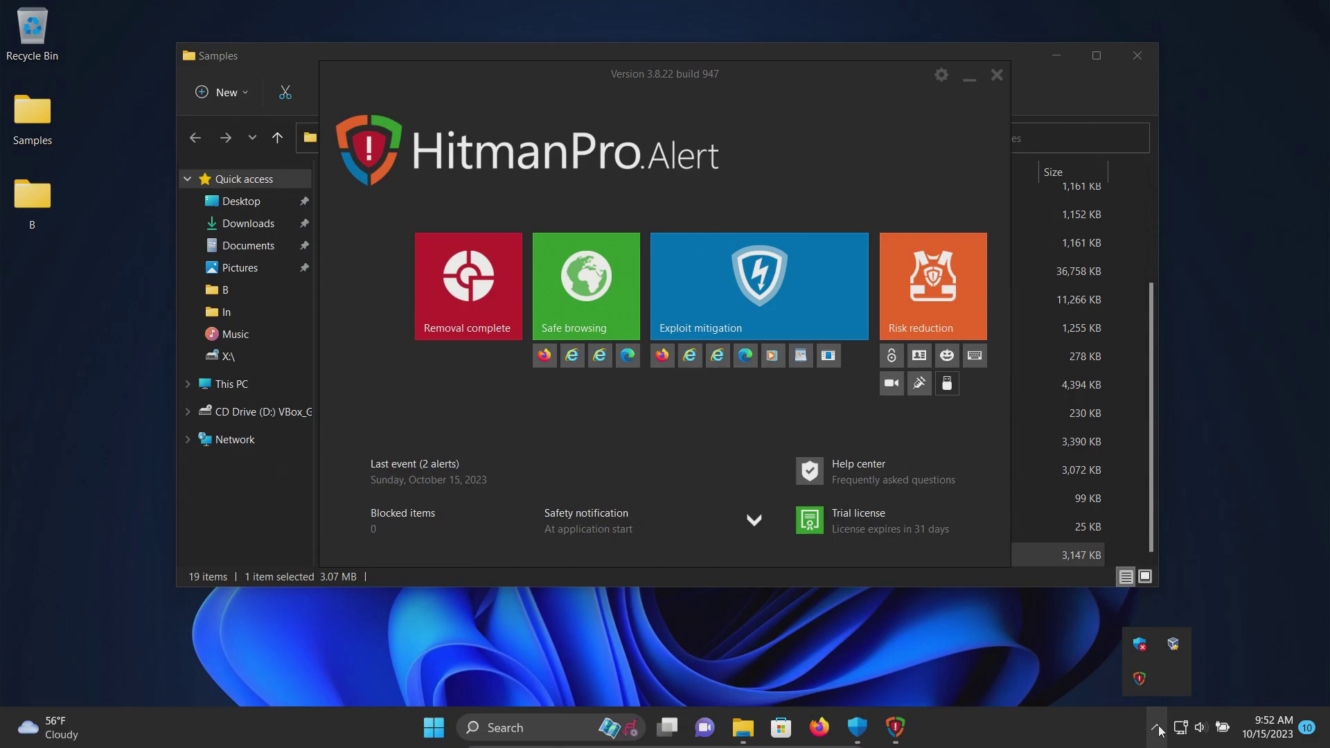
{"action": "right_click", "coordinate": [1141, 686]}
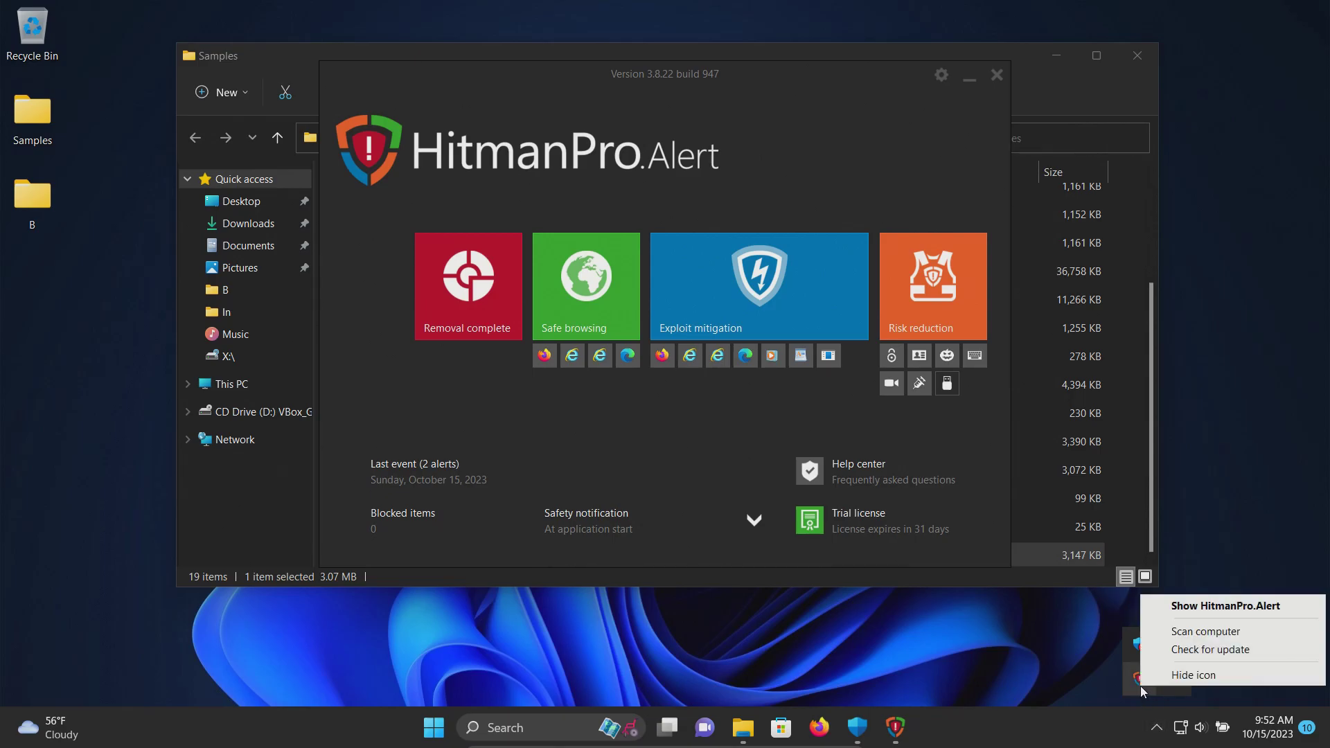
{"action": "left_click", "coordinate": [1181, 634]}
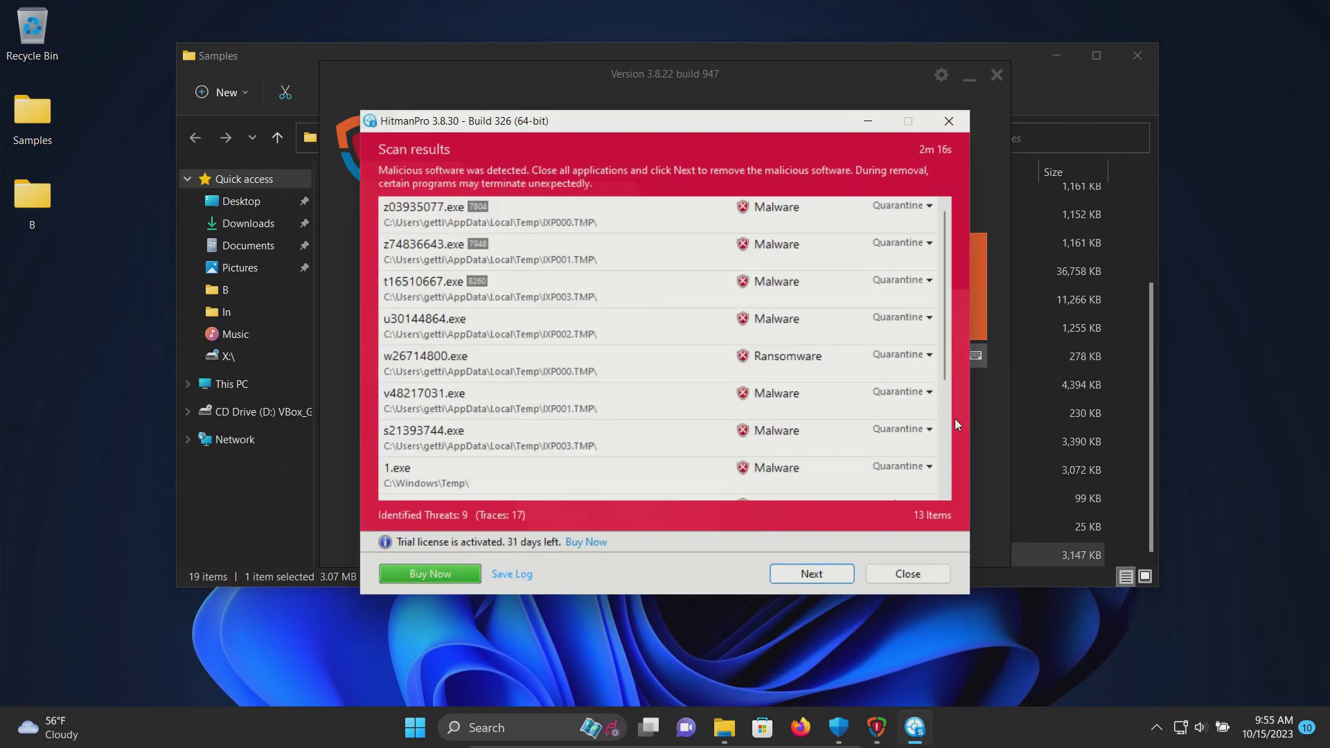
{"action": "scroll", "coordinate": [944, 424], "scroll_direction": "down", "scroll_amount": 3}
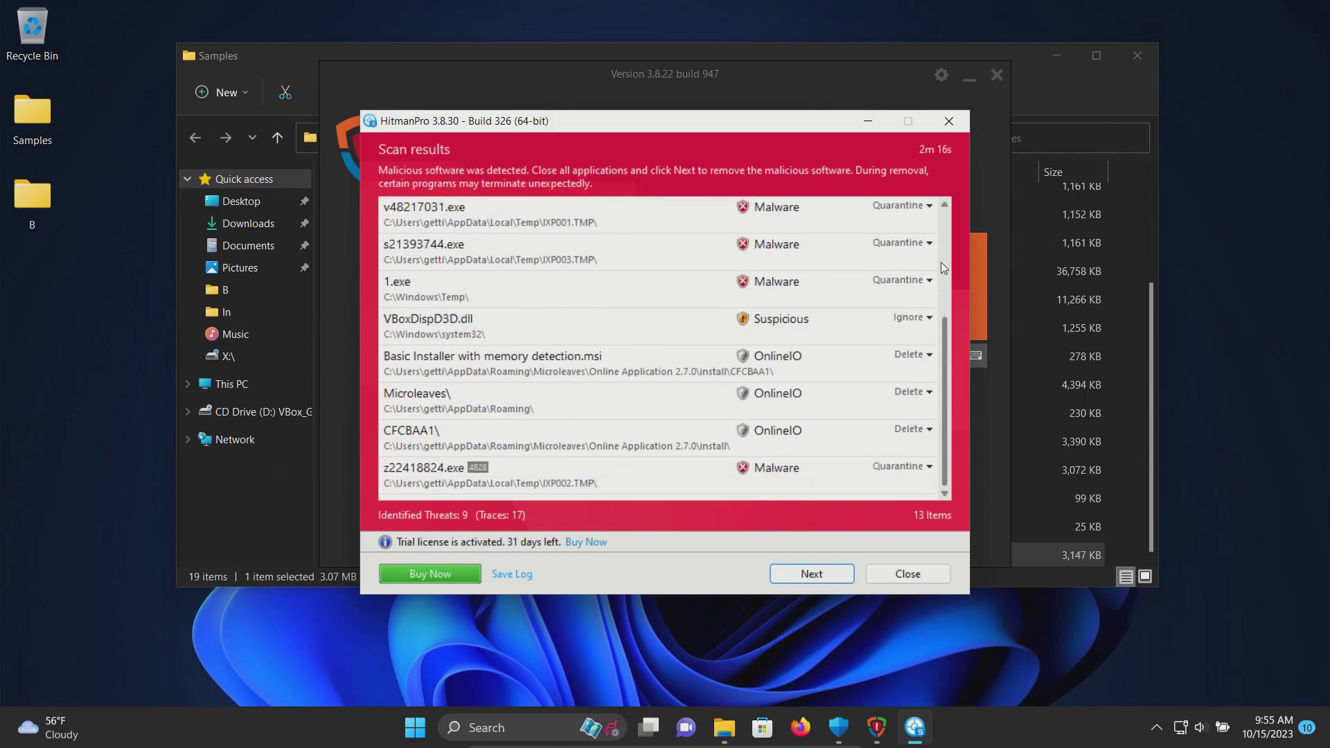
{"action": "scroll", "coordinate": [948, 259], "scroll_direction": "up", "scroll_amount": 3}
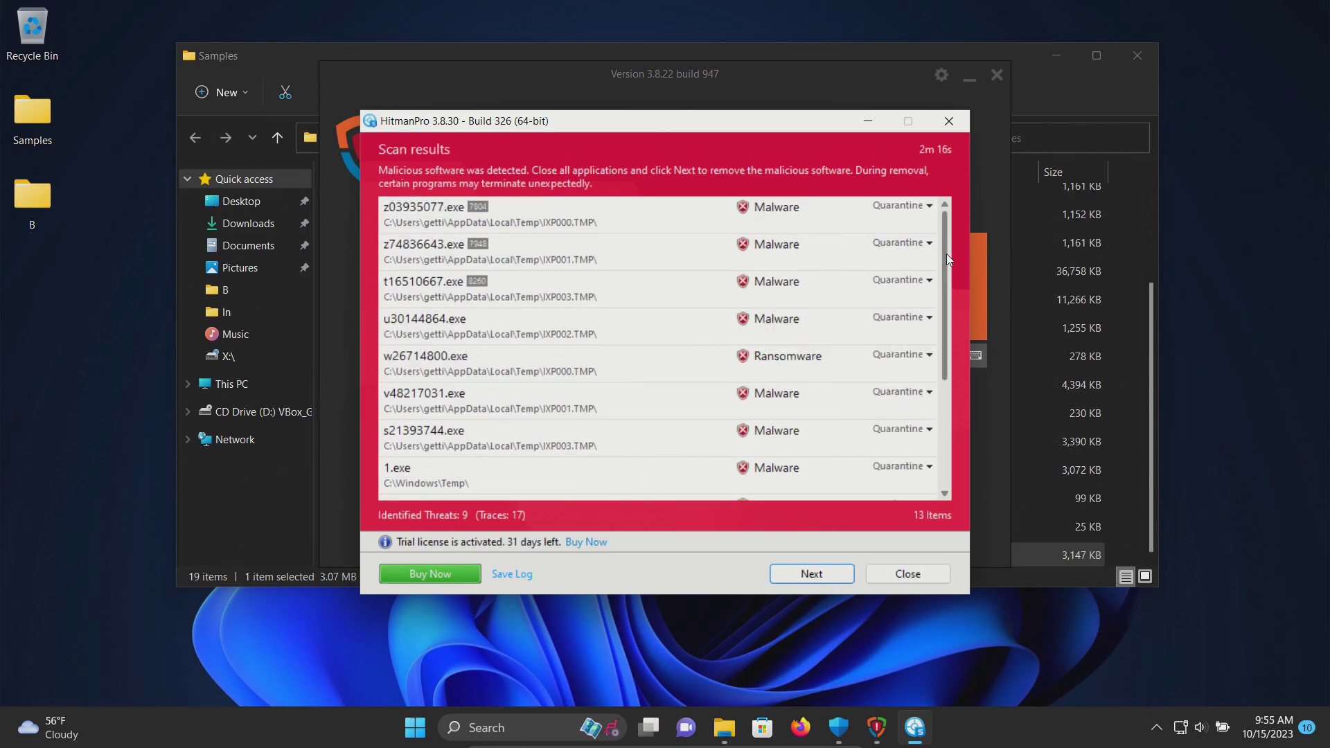
{"action": "left_click", "coordinate": [786, 578]}
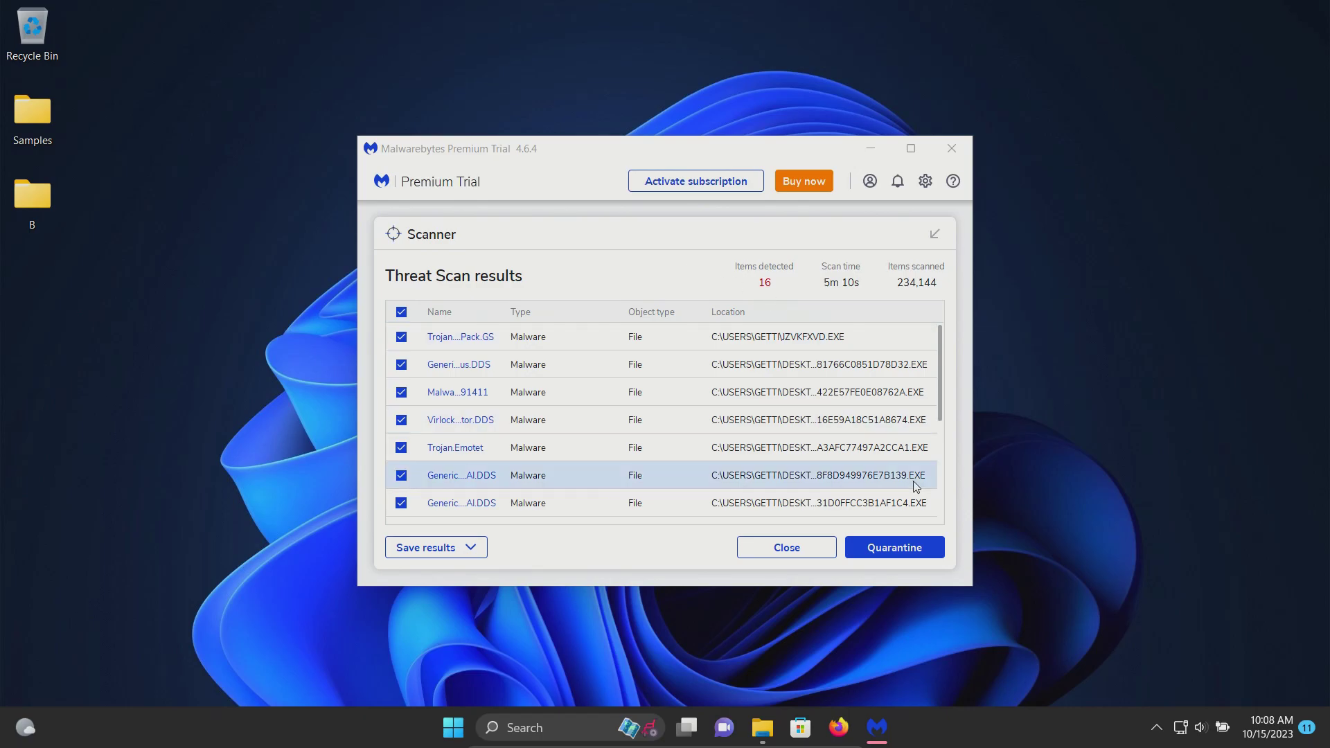
- Scroll the Malwarebytes list of 16 detections, then dismiss Emsisoft's nothing-detected notice
{"action": "scroll", "coordinate": [916, 486], "scroll_direction": "down", "scroll_amount": 6}
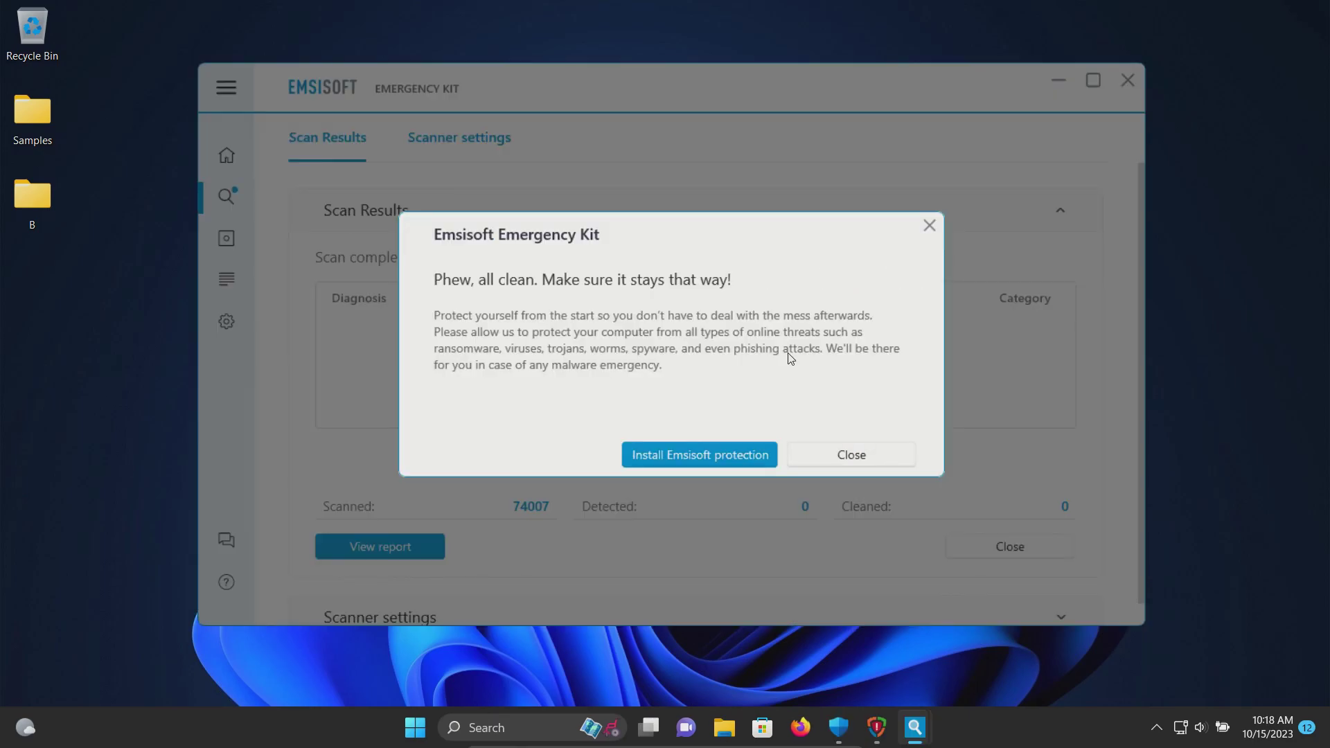
{"action": "left_click", "coordinate": [852, 454]}
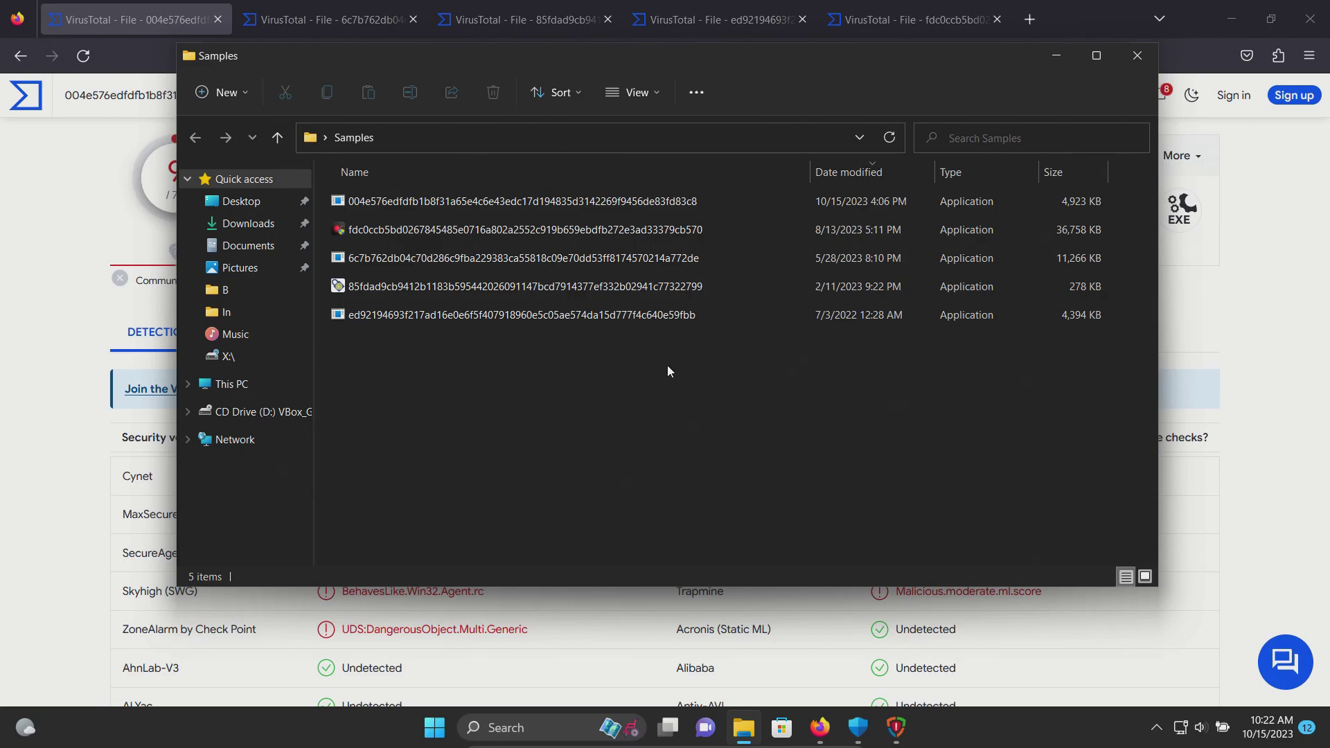
- Minimize the Samples folder and check each leftover sample's VirusTotal report, including VerifyAndLaunch.exe
{"action": "left_click", "coordinate": [1046, 56]}
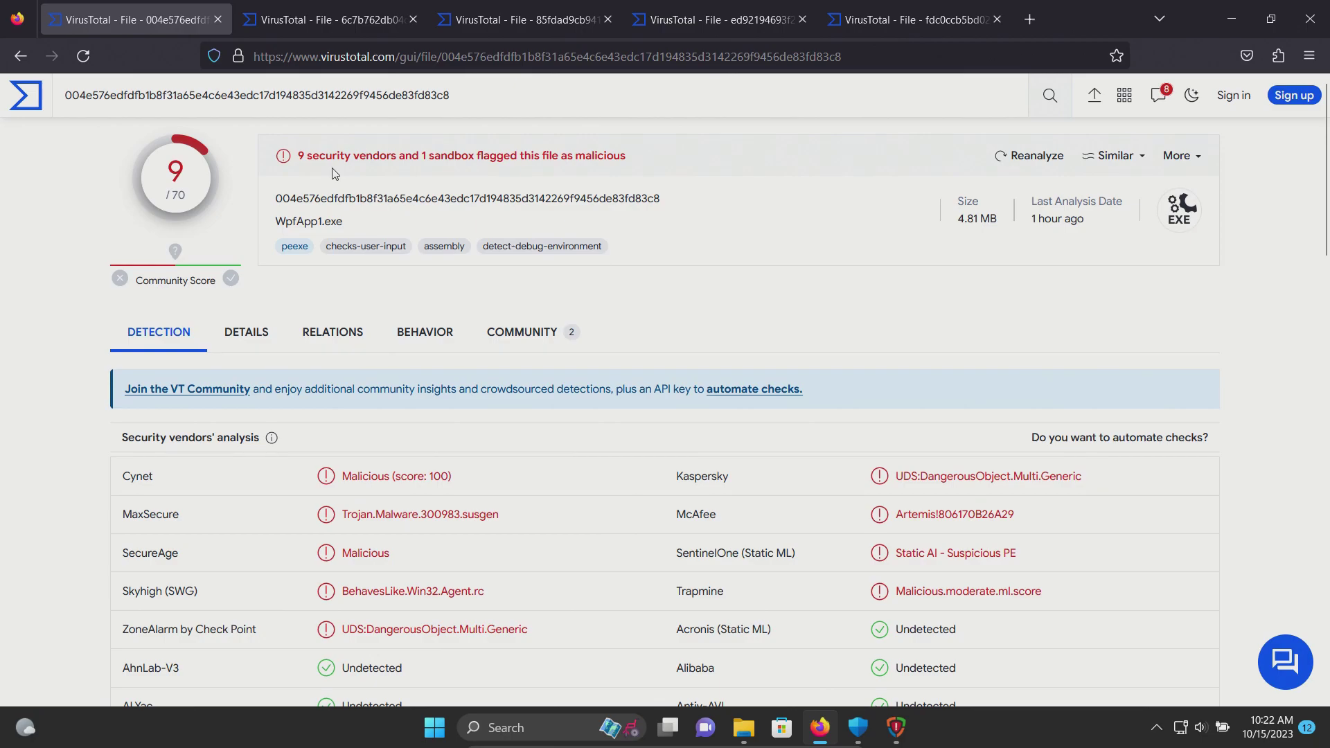
{"action": "left_click", "coordinate": [328, 24]}
{"action": "left_click", "coordinate": [509, 24]}
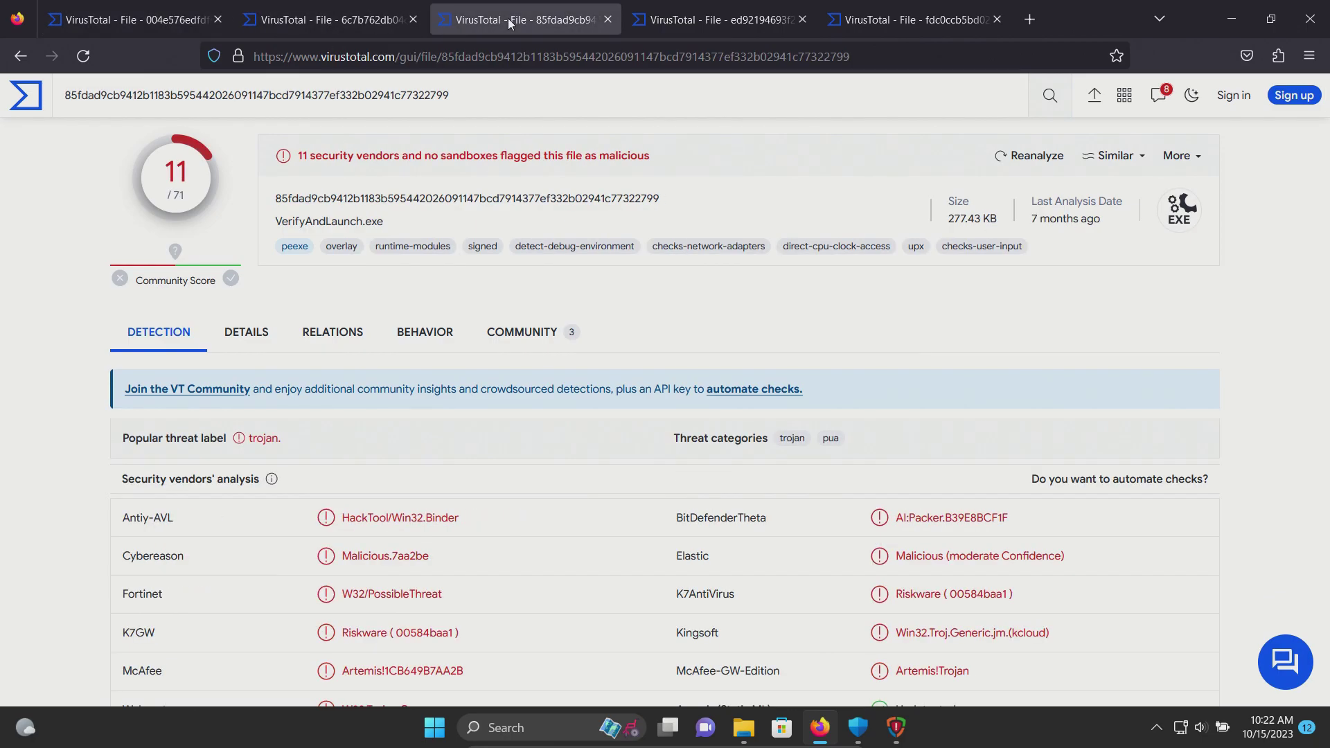
{"action": "left_click", "coordinate": [666, 20]}
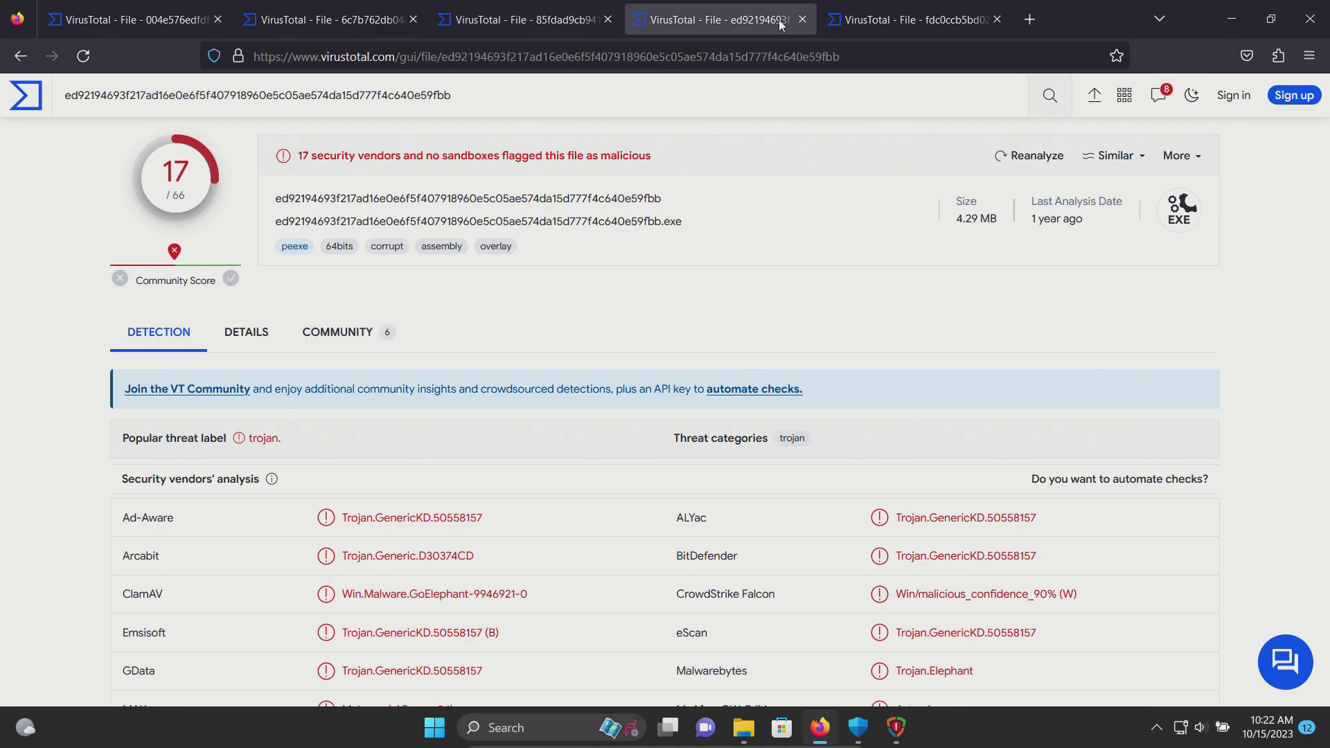
{"action": "left_click", "coordinate": [894, 20]}
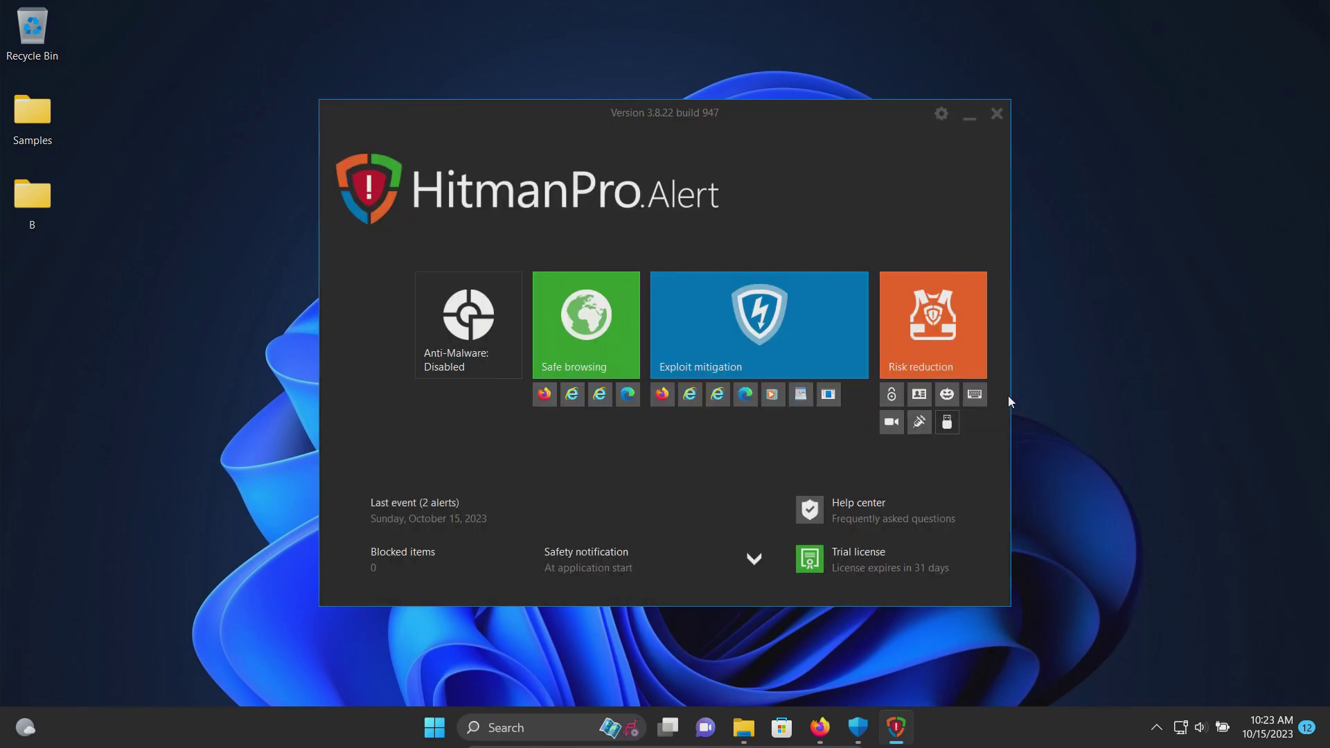
{"action": "left_click", "coordinate": [973, 394]}
{"action": "left_click", "coordinate": [708, 242]}
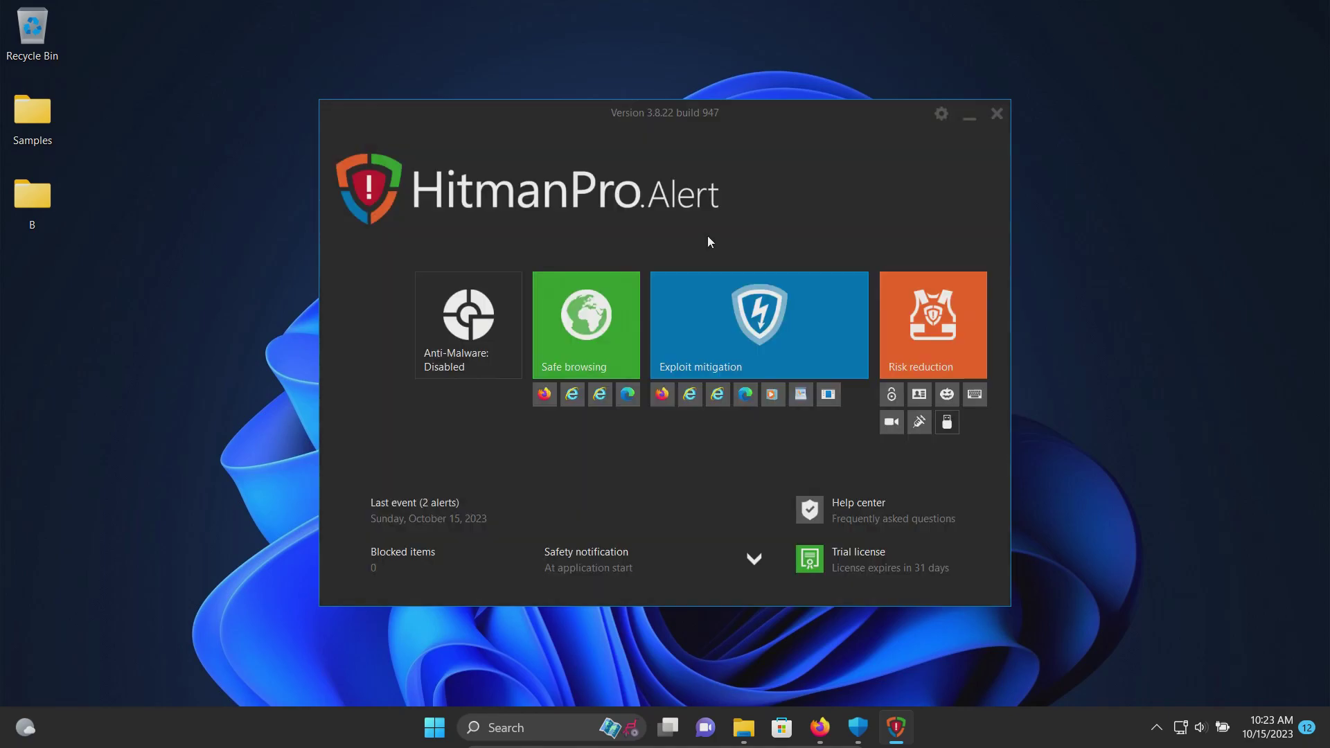